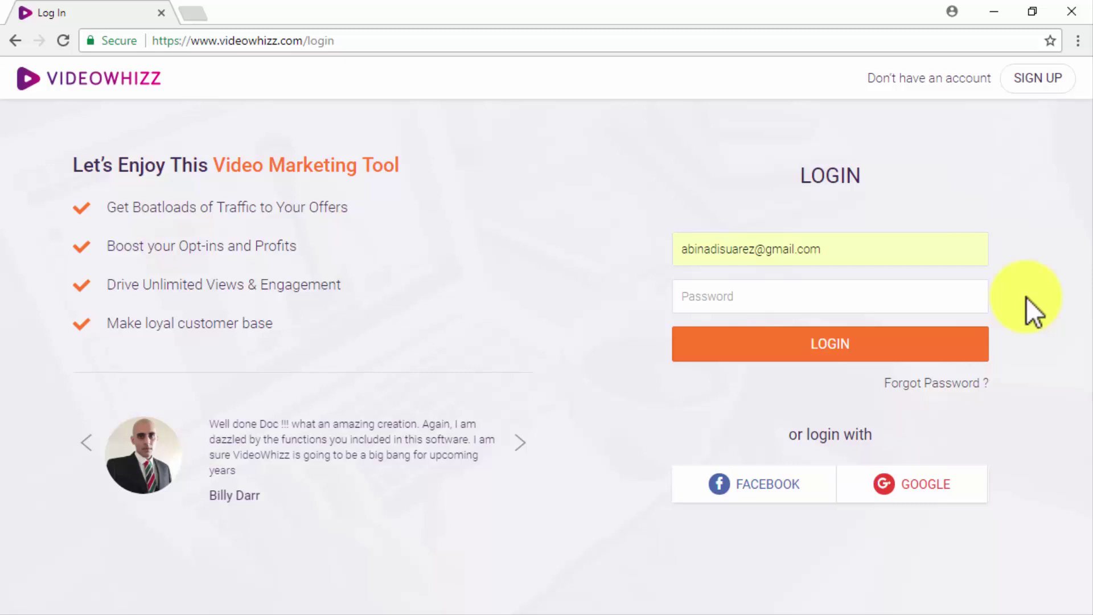
Log in to VideoWhizz by entering the account password
{"action": "left_click", "coordinate": [961, 296]}
{"action": "type", "text": "*********"}
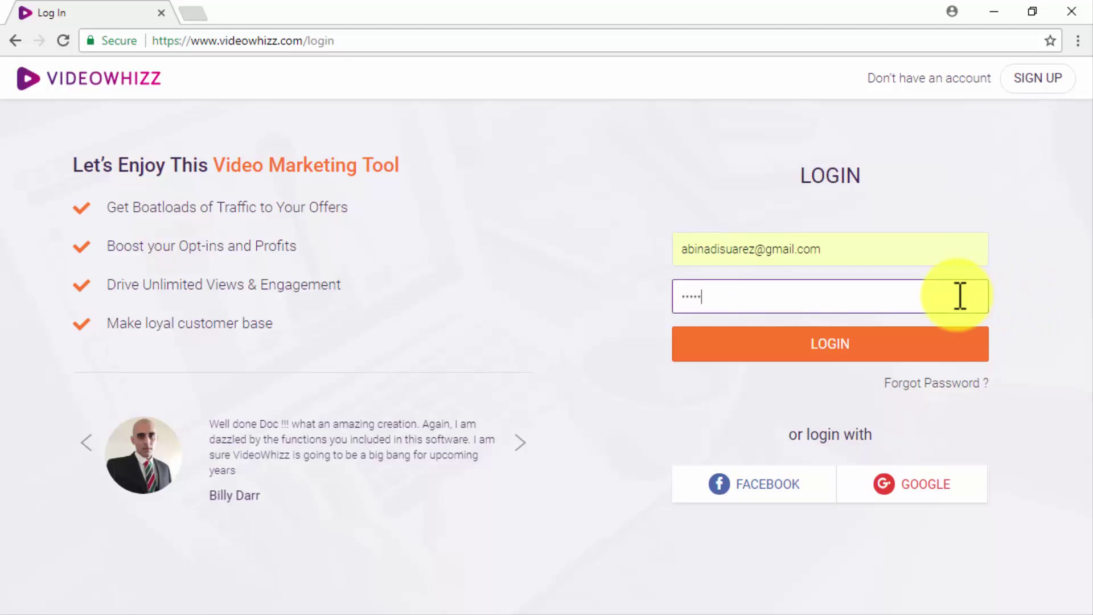
{"action": "type", "text": "***"}
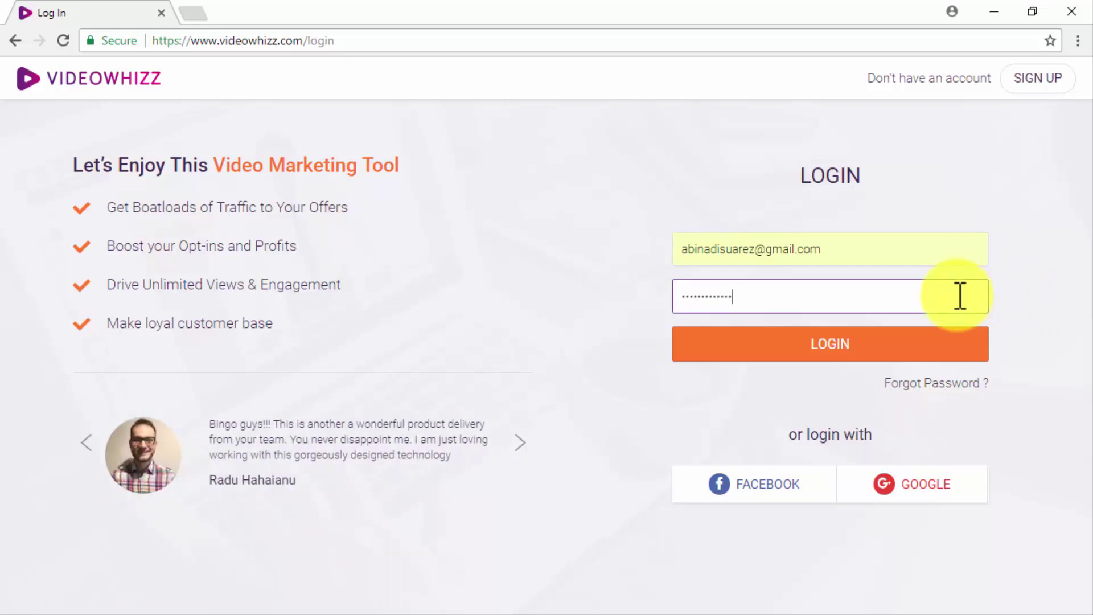
{"action": "key", "text": "Return"}
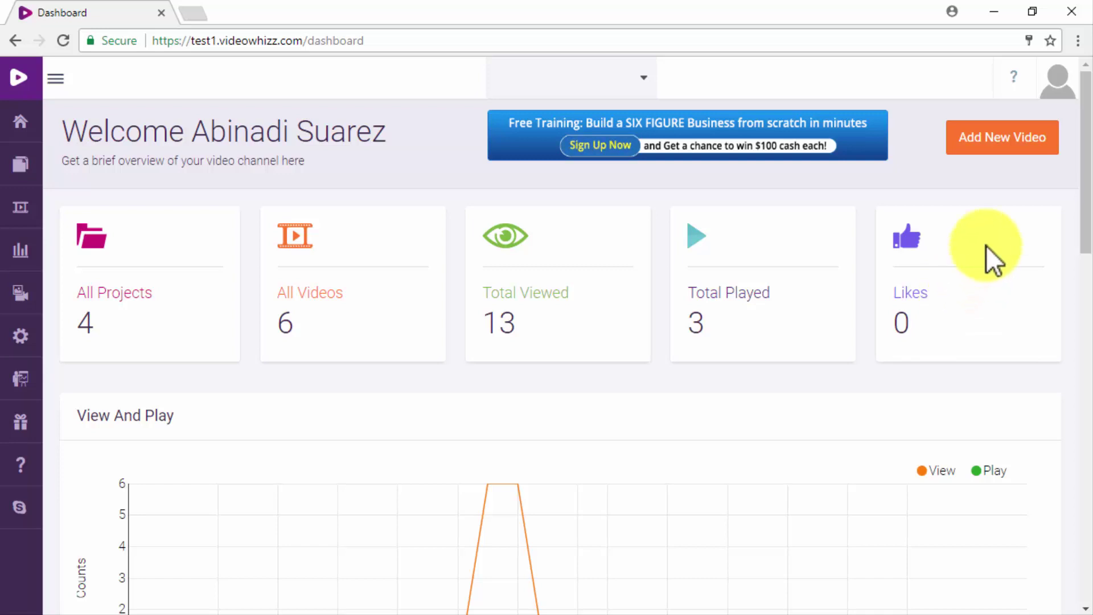
Start a new video upload from the computer into the Mixed Data project
{"action": "left_click", "coordinate": [1017, 146]}
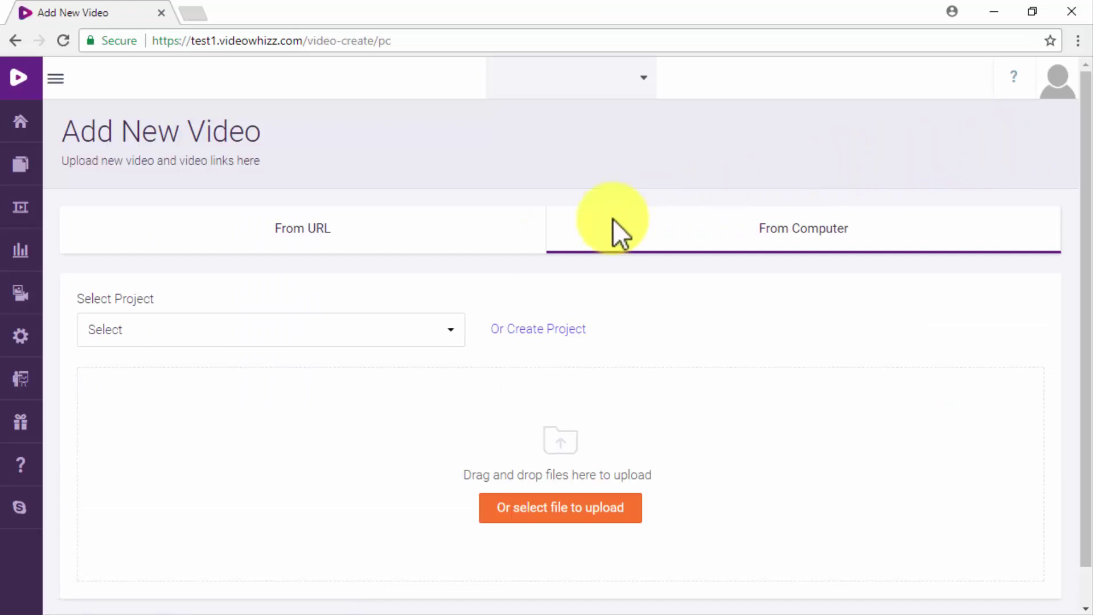
{"action": "left_click", "coordinate": [317, 229]}
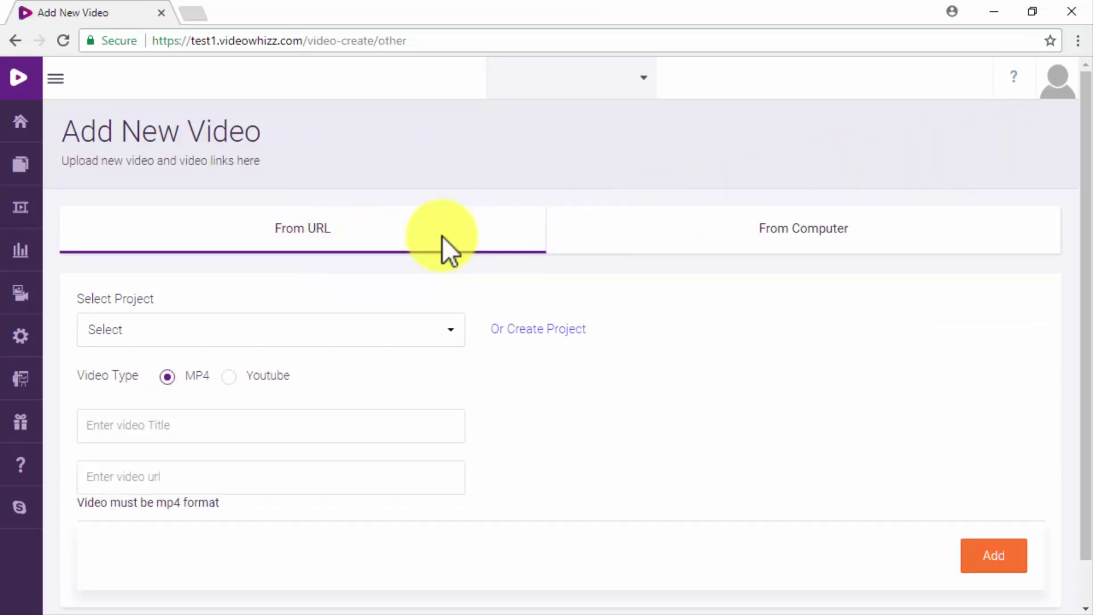
{"action": "left_click", "coordinate": [762, 233]}
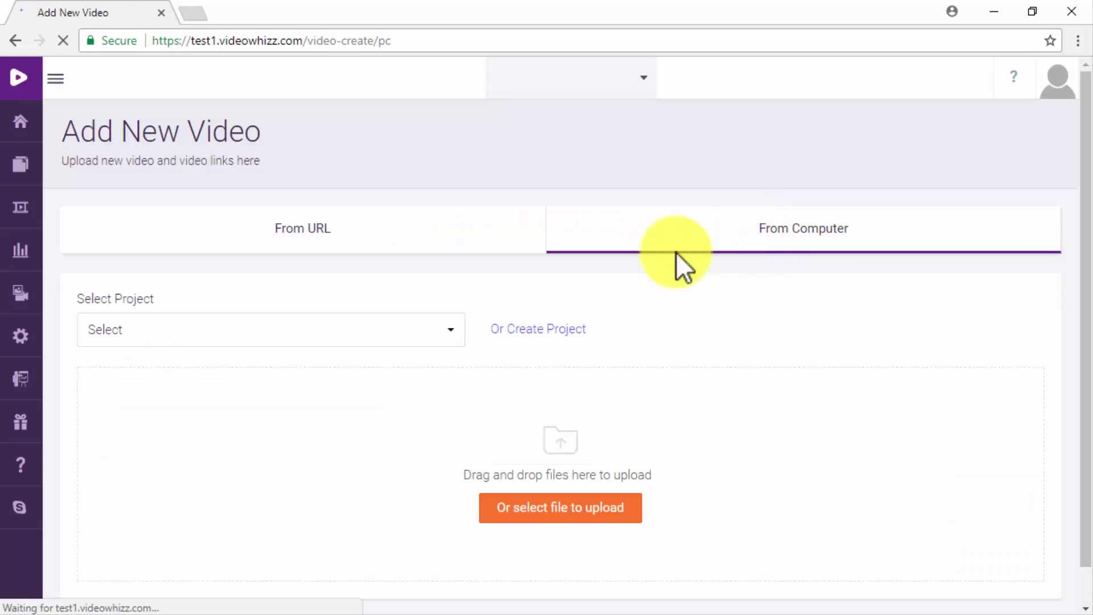
{"action": "left_click", "coordinate": [424, 334]}
{"action": "left_click", "coordinate": [139, 396]}
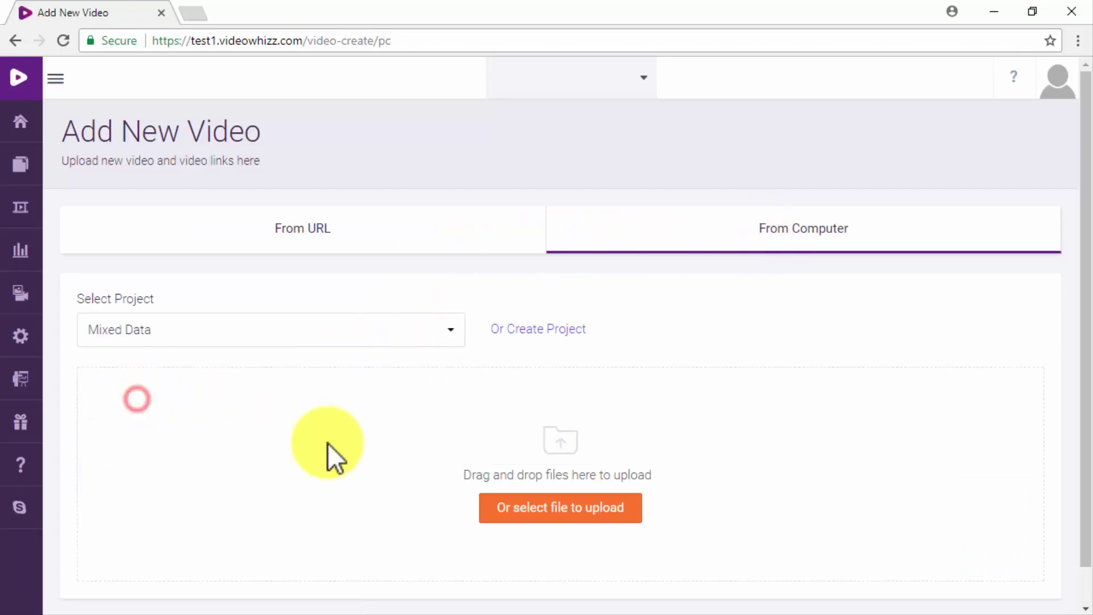
Upload the Diabetes Care Made Easy video file
{"action": "left_click", "coordinate": [526, 505]}
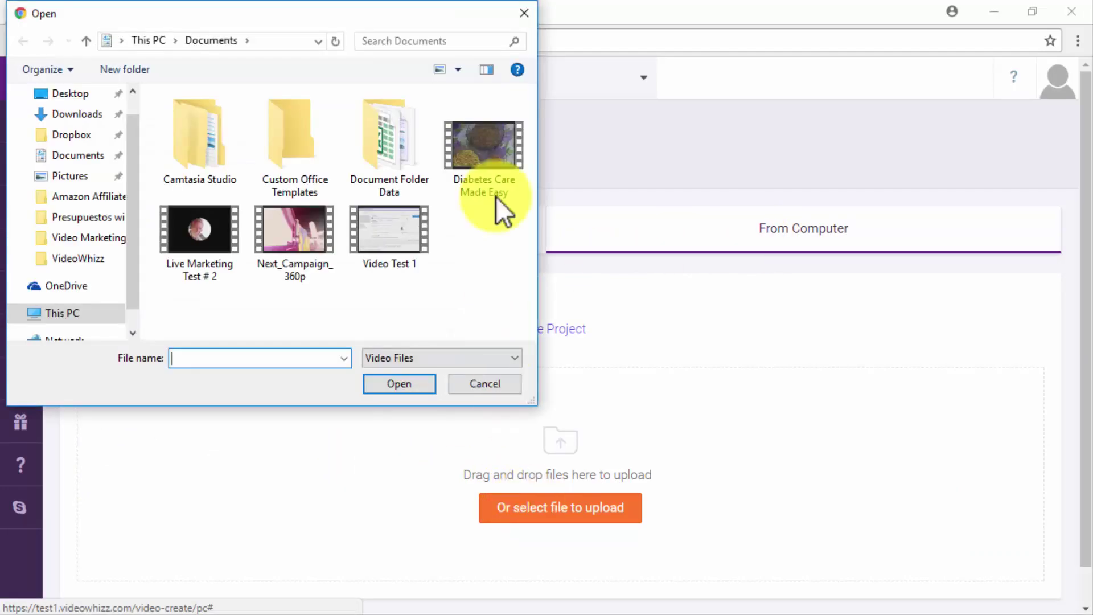
{"action": "left_click", "coordinate": [486, 156]}
{"action": "left_click", "coordinate": [397, 383]}
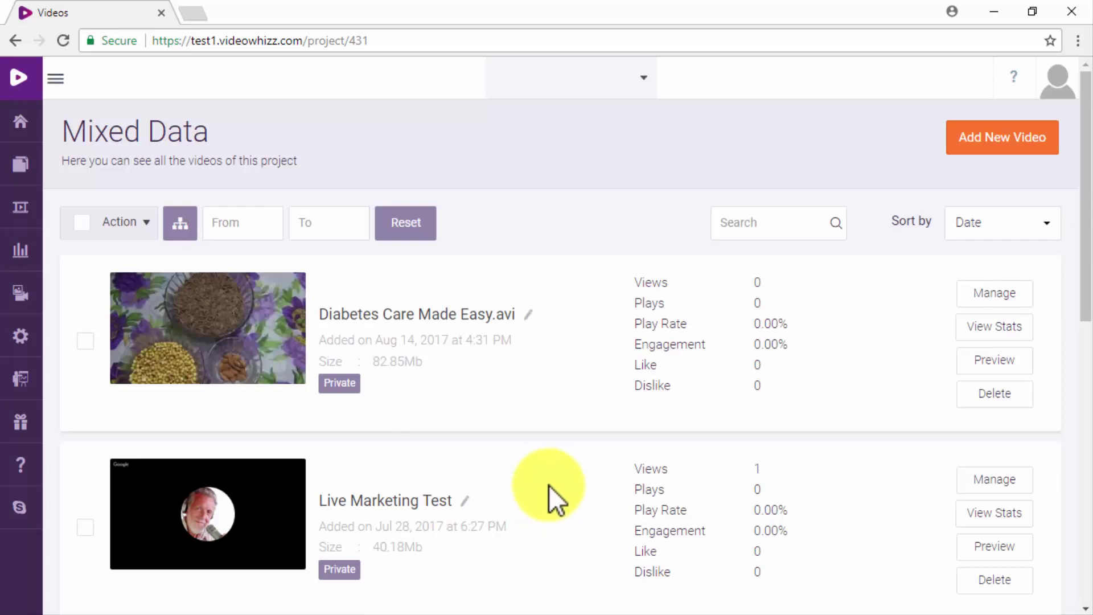
Open Manage for Diabetes Care Made Easy.avi and go to its Customize Thumbnail page
{"action": "left_click", "coordinate": [992, 294]}
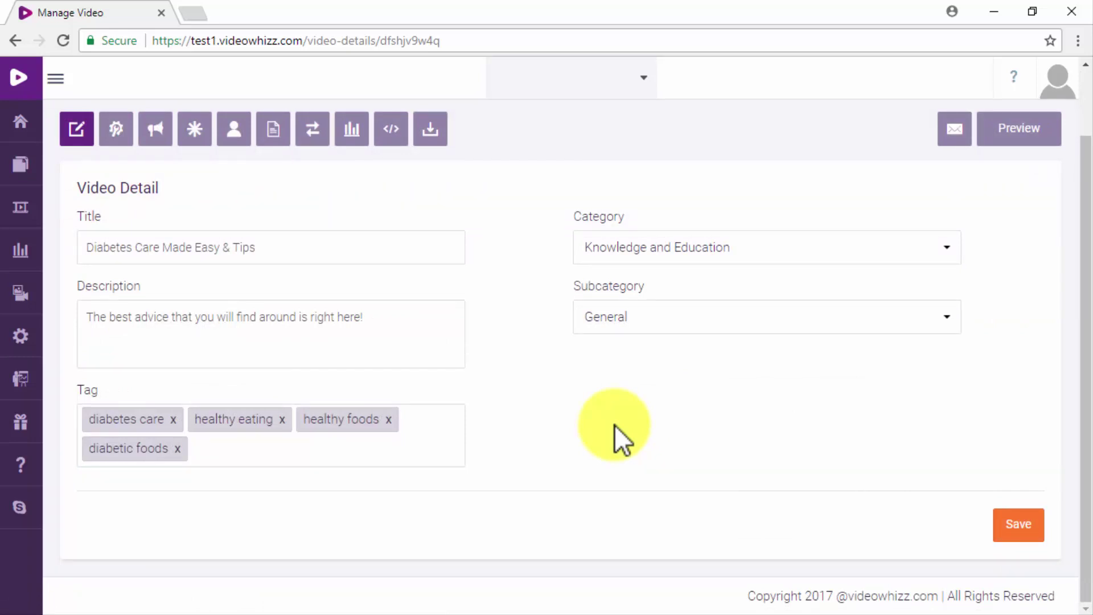
{"action": "left_click", "coordinate": [121, 145]}
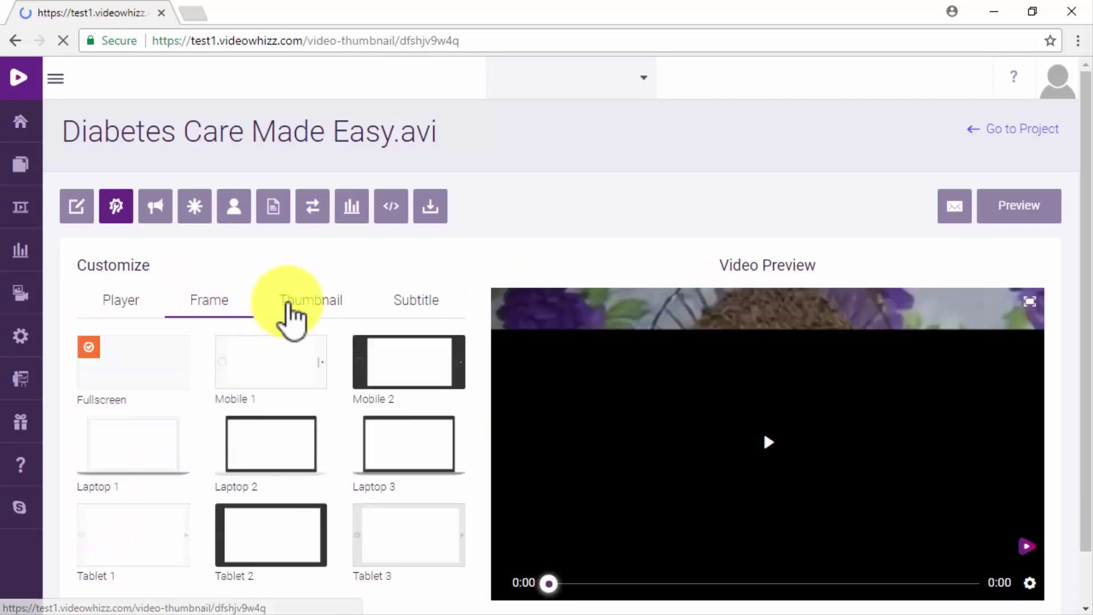
Choose Lead App as the video's call-to-action type and select the app start time seconds
{"action": "left_click", "coordinate": [154, 211]}
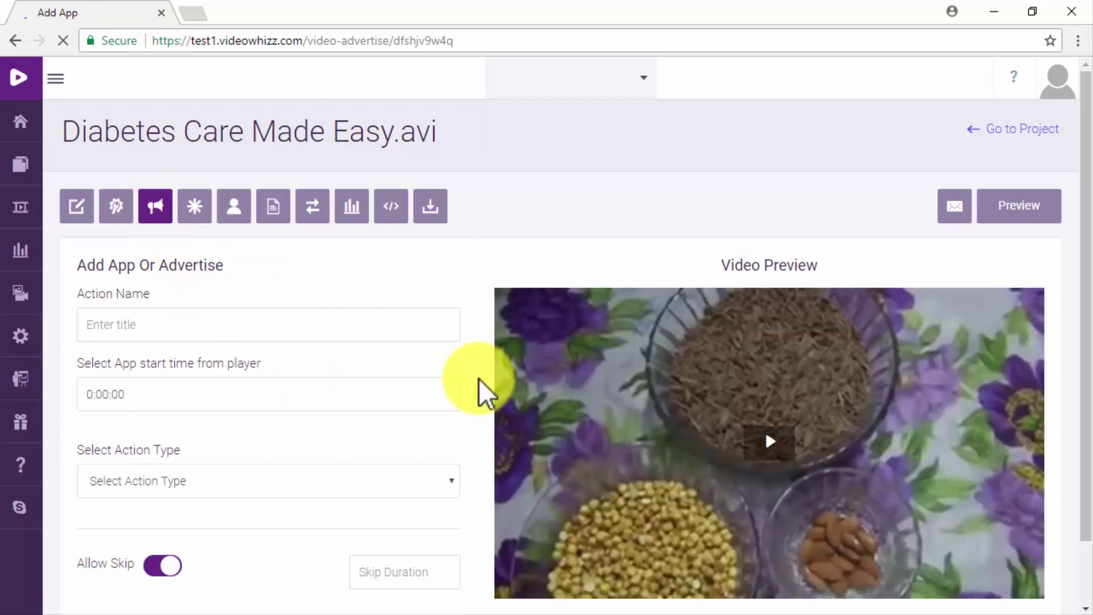
{"action": "scroll", "coordinate": [482, 393], "scroll_direction": "down", "scroll_amount": 2}
{"action": "left_click", "coordinate": [430, 402]}
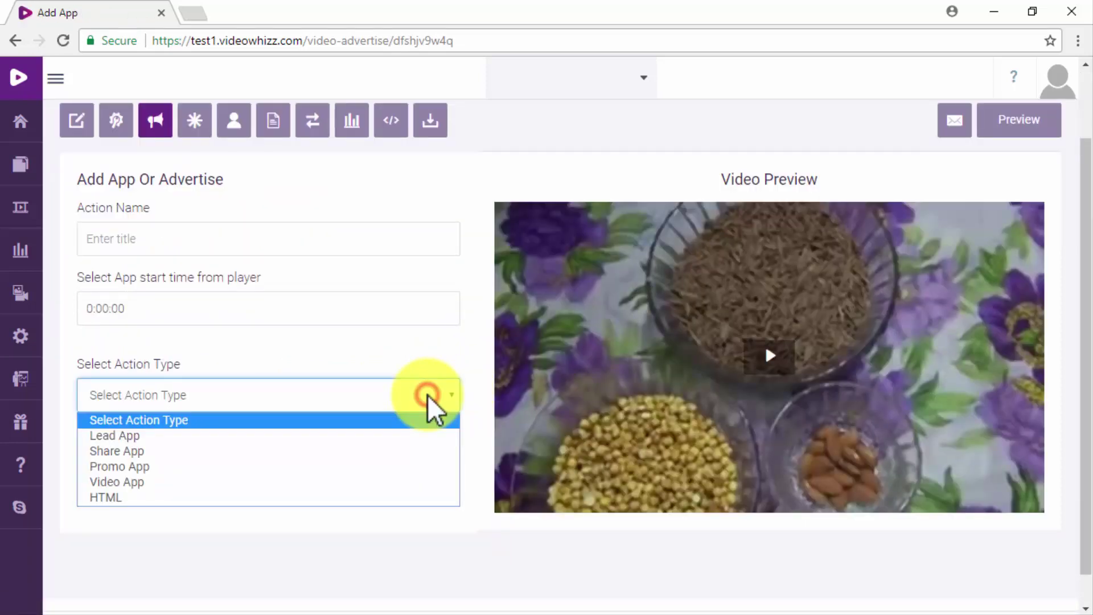
{"action": "left_click", "coordinate": [321, 468]}
{"action": "scroll", "coordinate": [466, 458], "scroll_direction": "down", "scroll_amount": 2}
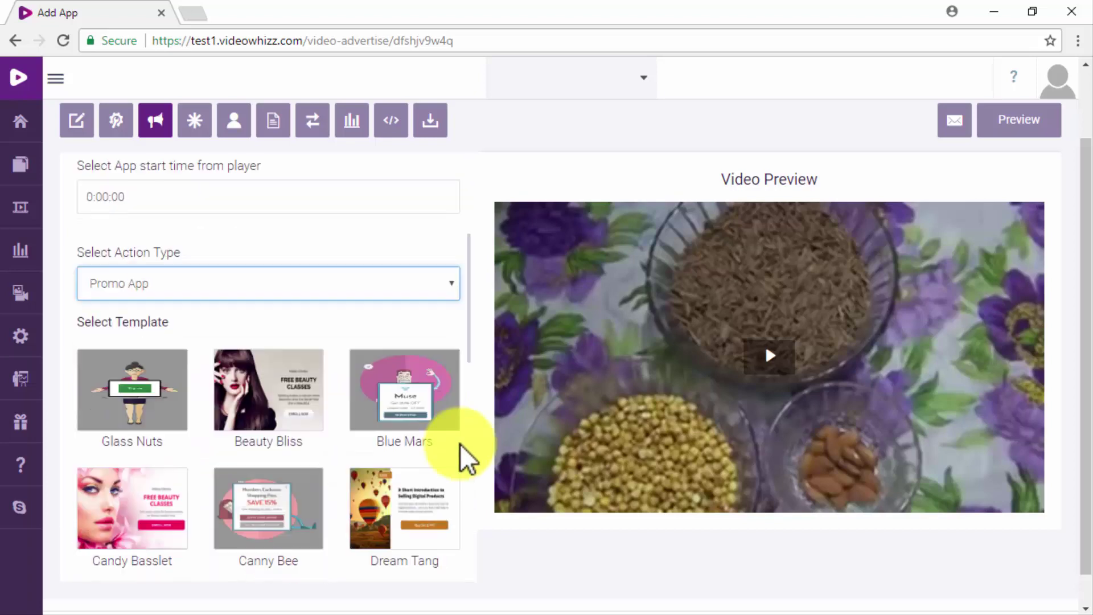
{"action": "key", "text": "Up"}
{"action": "left_click", "coordinate": [311, 268]}
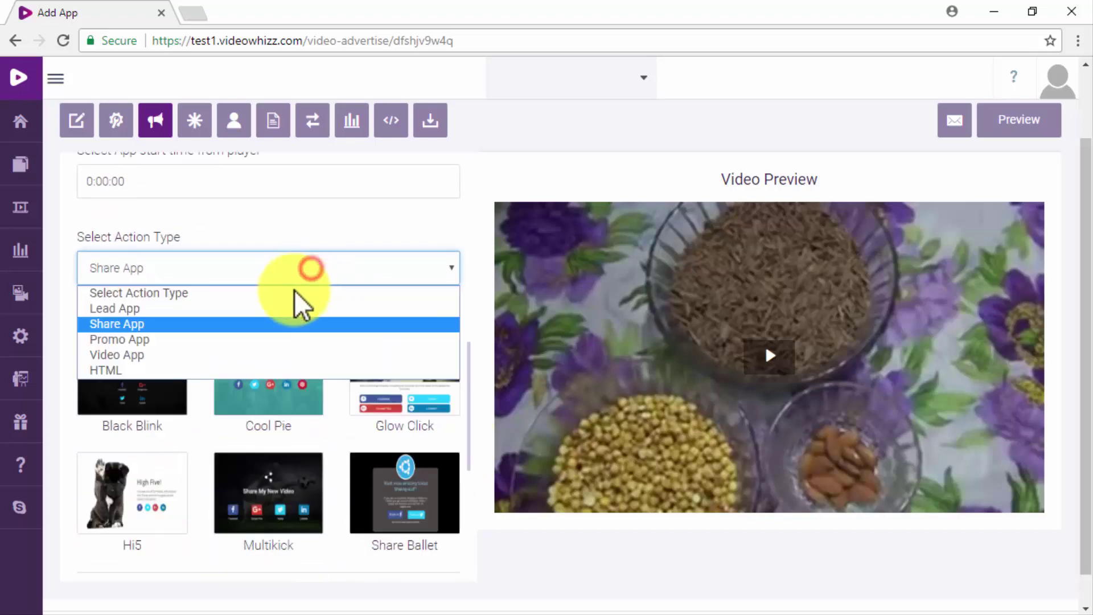
{"action": "left_click", "coordinate": [280, 306]}
{"action": "scroll", "coordinate": [288, 317], "scroll_direction": "up", "scroll_amount": 1}
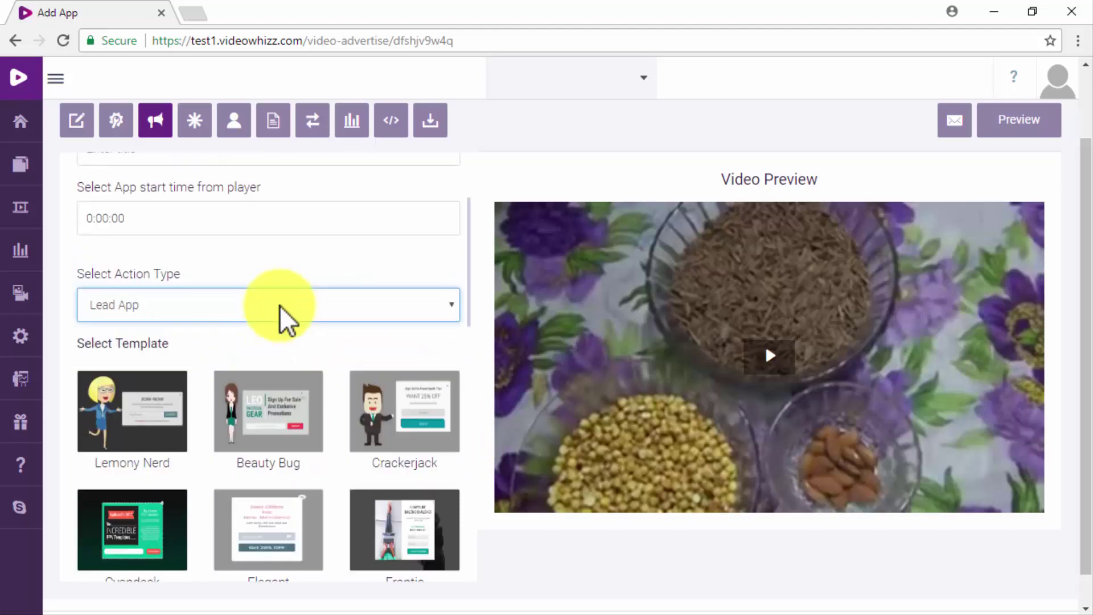
{"action": "scroll", "coordinate": [289, 317], "scroll_direction": "up", "scroll_amount": 2}
{"action": "left_click", "coordinate": [288, 317]}
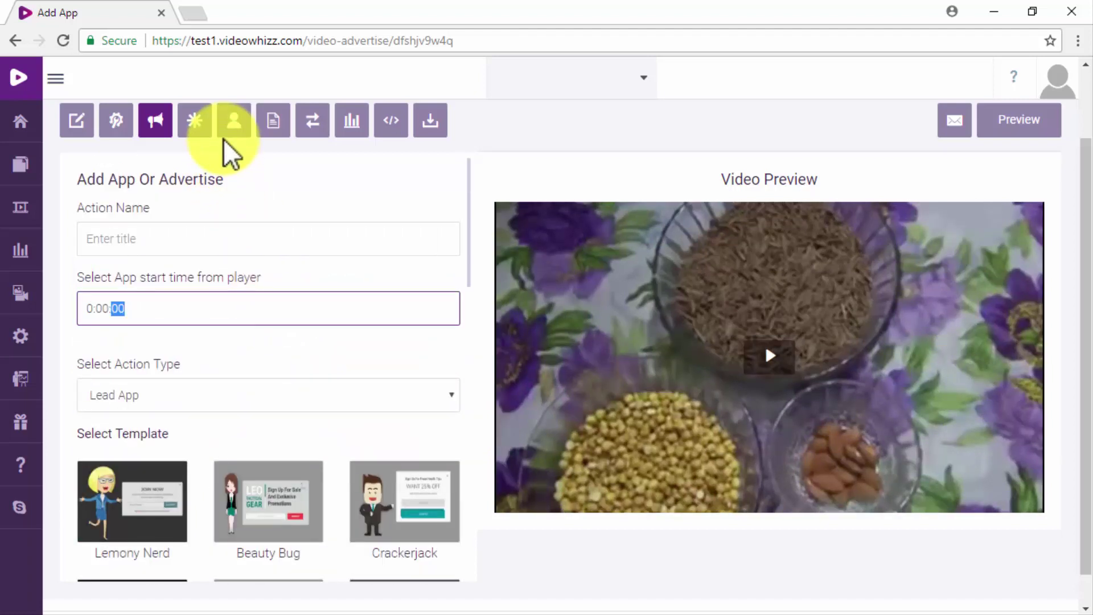
Look through the video's Annotation and Personalize settings without changing anything
{"action": "left_click", "coordinate": [199, 131]}
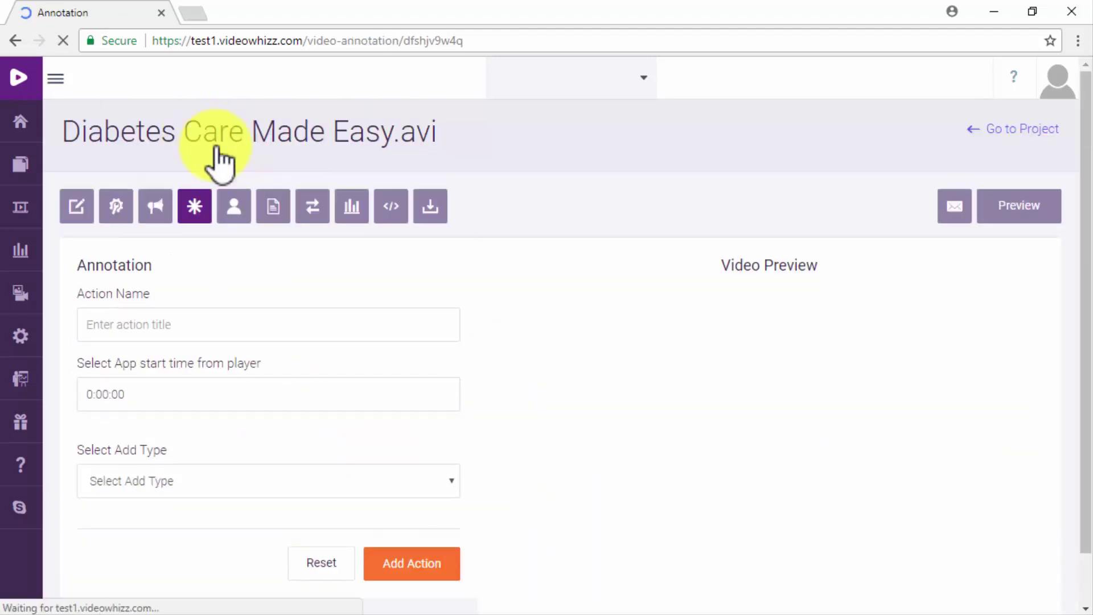
{"action": "left_click", "coordinate": [438, 484]}
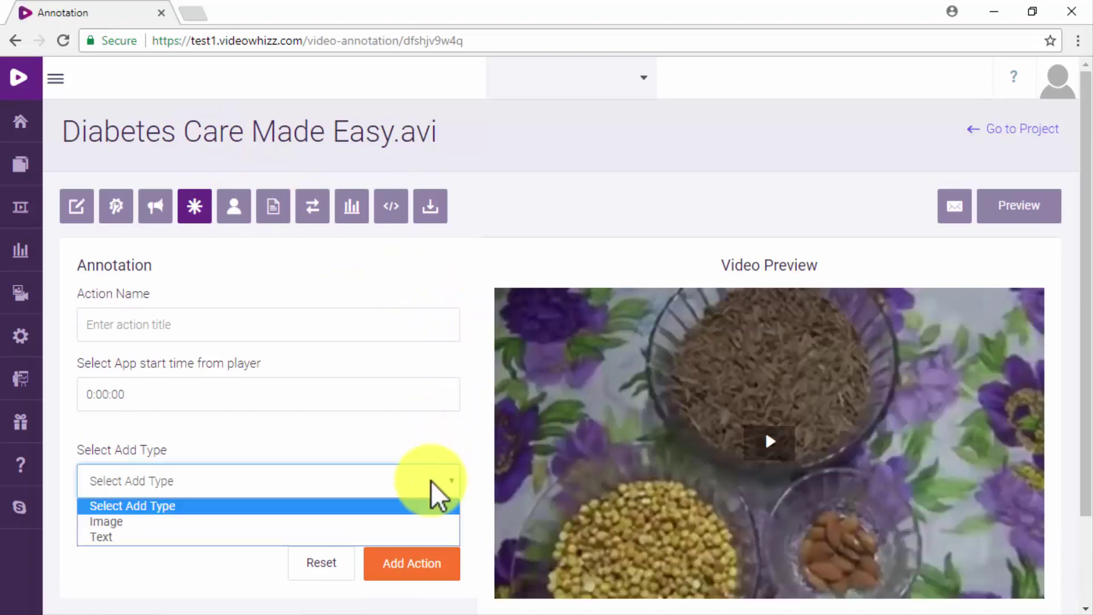
{"action": "left_click", "coordinate": [433, 483]}
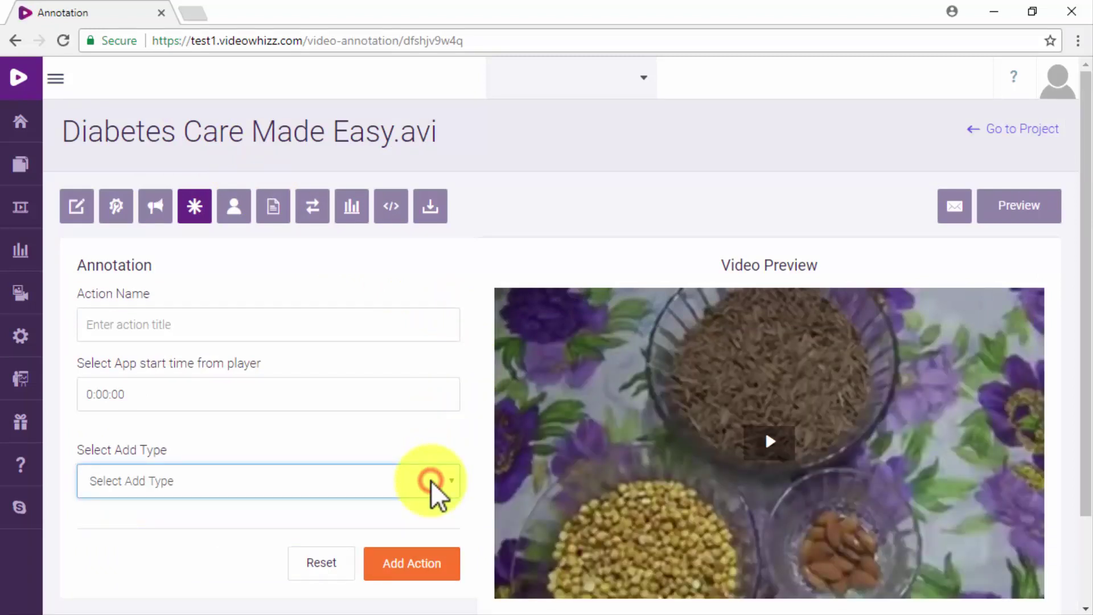
{"action": "left_click", "coordinate": [230, 210]}
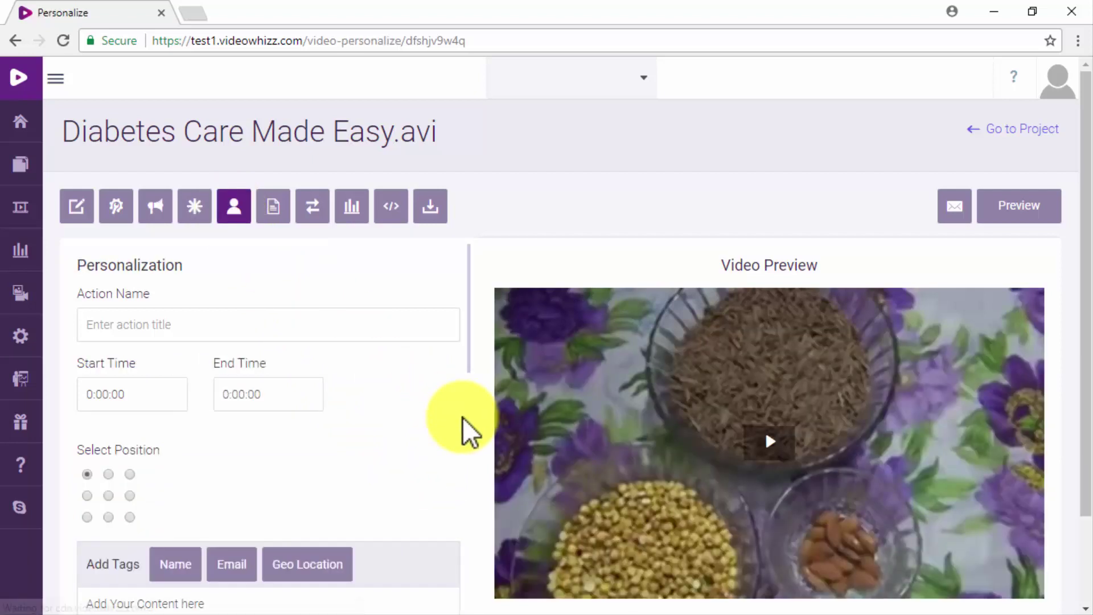
{"action": "scroll", "coordinate": [464, 427], "scroll_direction": "down", "scroll_amount": 1}
Set the Viral Page Customize status to Public and show its Banner Settings
{"action": "left_click", "coordinate": [276, 208]}
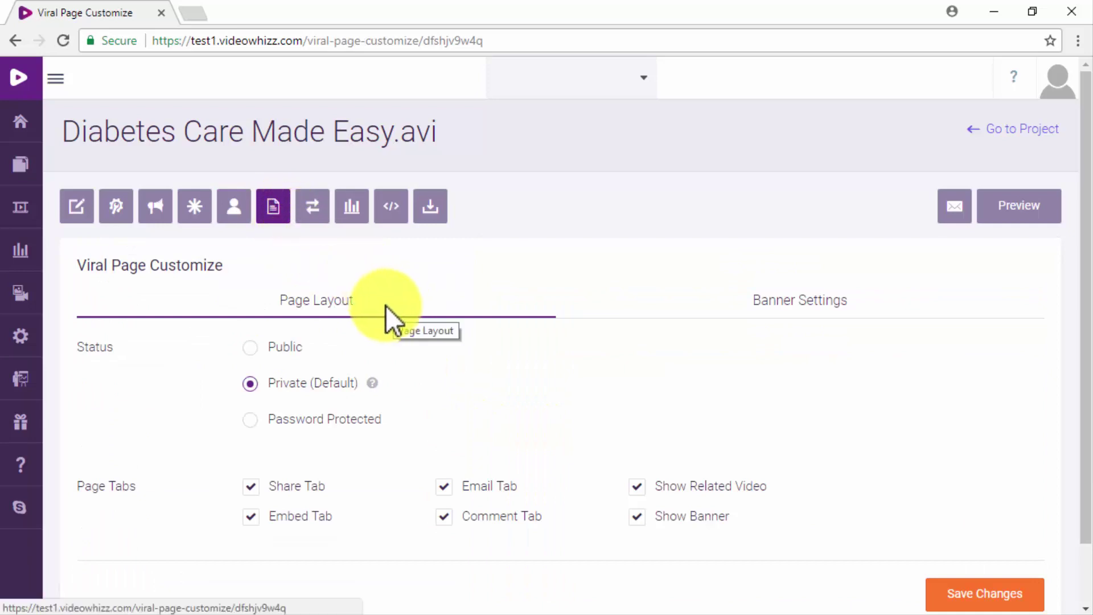
{"action": "left_click", "coordinate": [250, 348]}
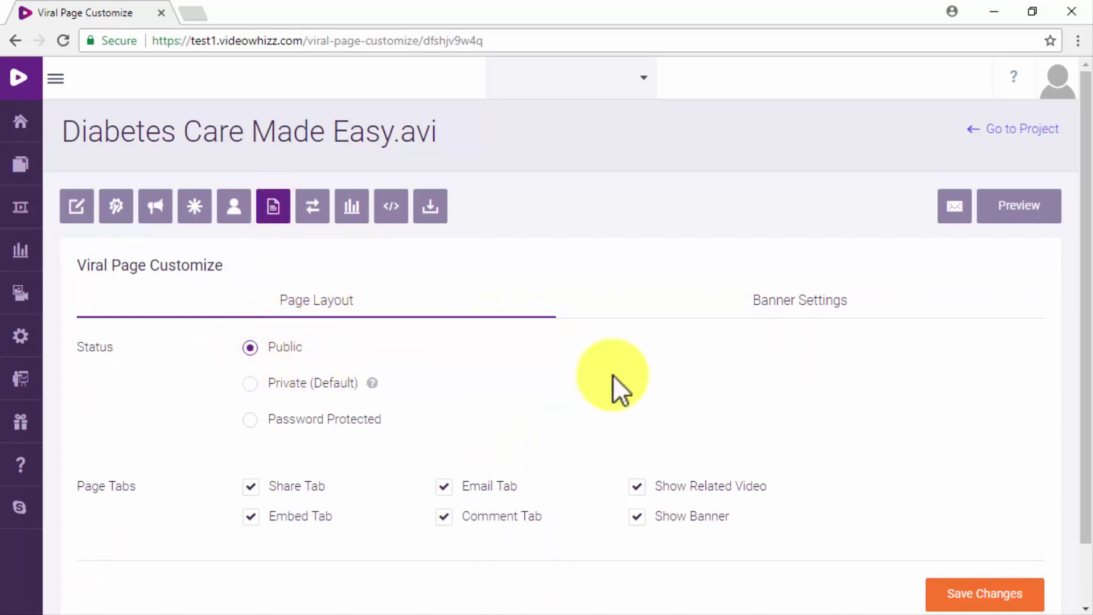
{"action": "left_click", "coordinate": [773, 301]}
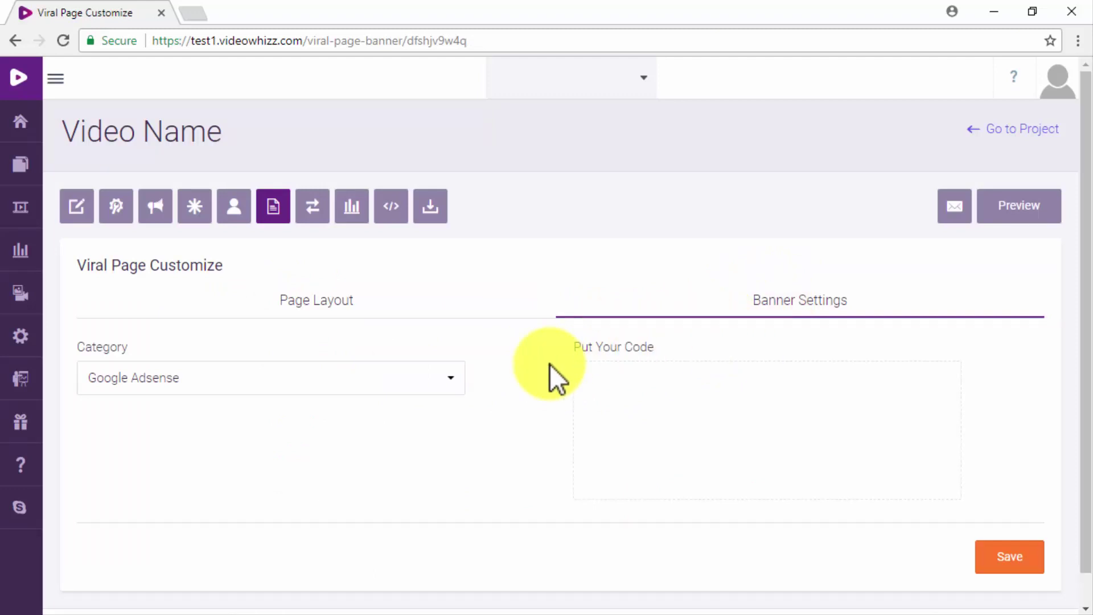
Copy the personalized email CTA link with Mailzingo as the autoresponder
{"action": "left_click", "coordinate": [392, 214]}
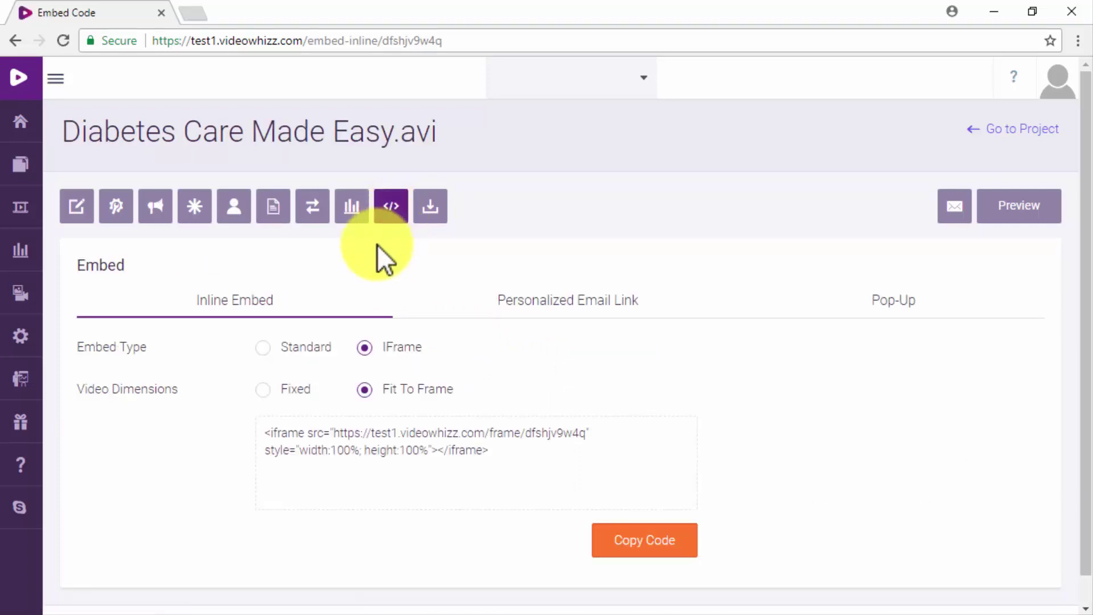
{"action": "left_click", "coordinate": [263, 348]}
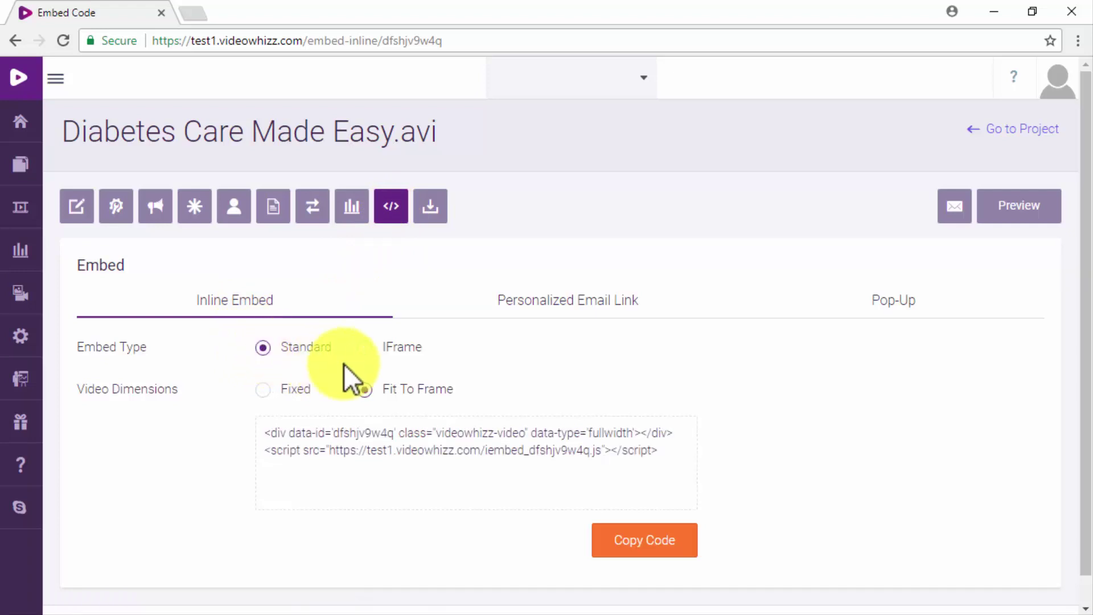
{"action": "left_click", "coordinate": [572, 300]}
{"action": "left_click", "coordinate": [507, 379]}
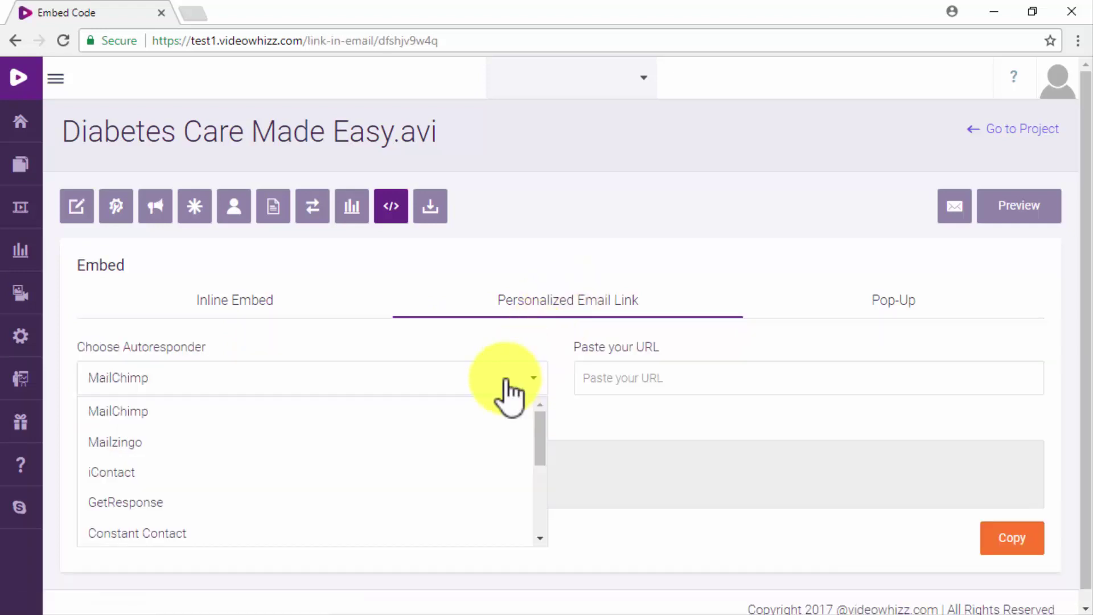
{"action": "left_click", "coordinate": [118, 443]}
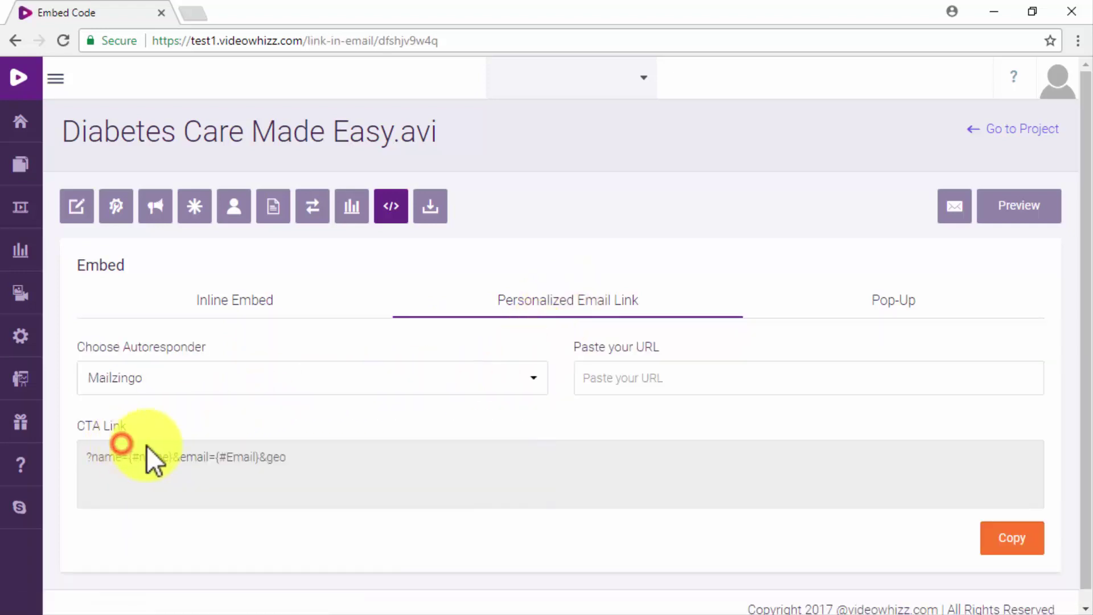
{"action": "left_click", "coordinate": [1003, 544]}
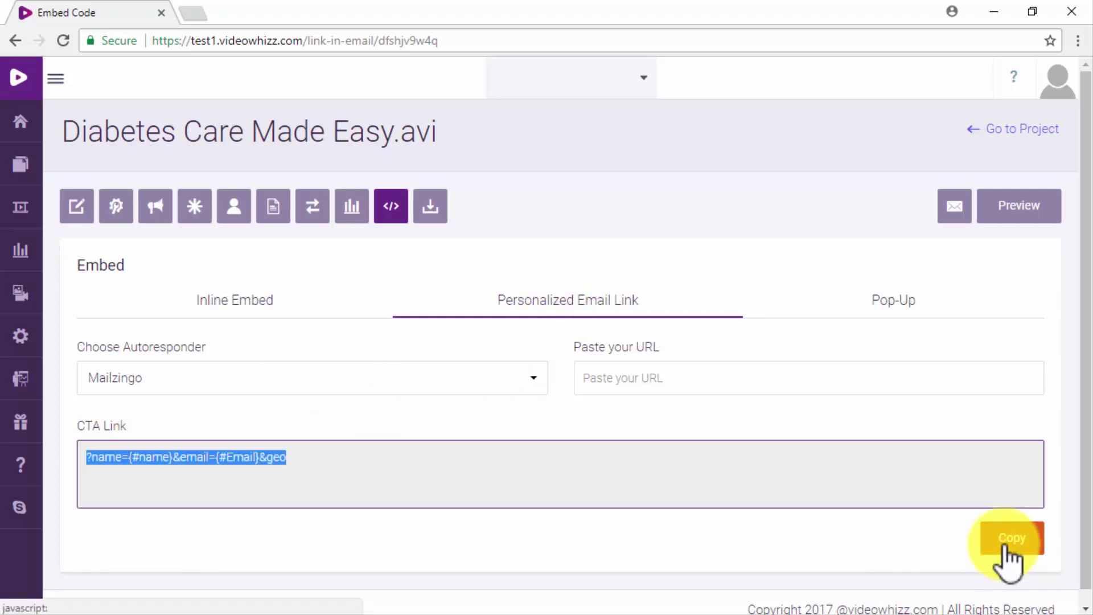
Copy the Pop-Up embed code set to On Scrolling, Splash Popup at 10% scroll
{"action": "left_click", "coordinate": [888, 303]}
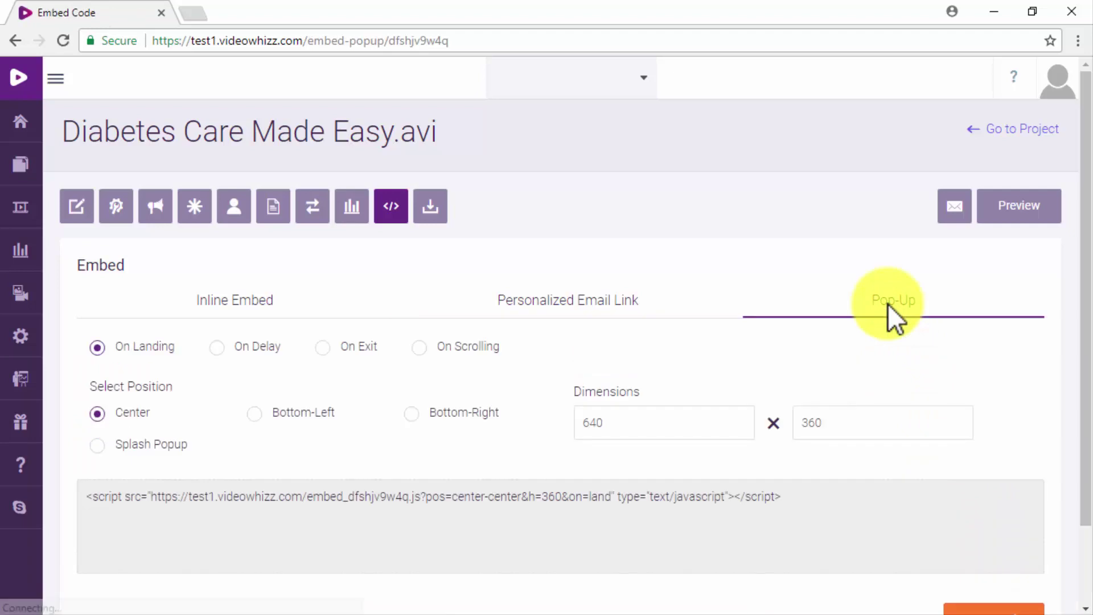
{"action": "left_click", "coordinate": [419, 348]}
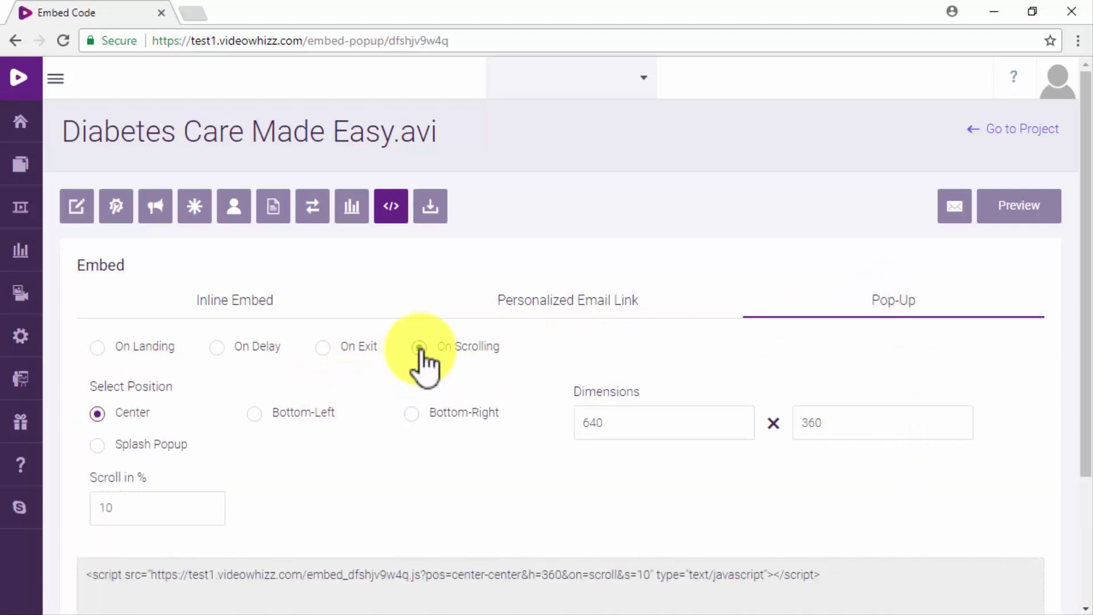
{"action": "left_click", "coordinate": [98, 446]}
{"action": "scroll", "coordinate": [349, 459], "scroll_direction": "down", "scroll_amount": 3}
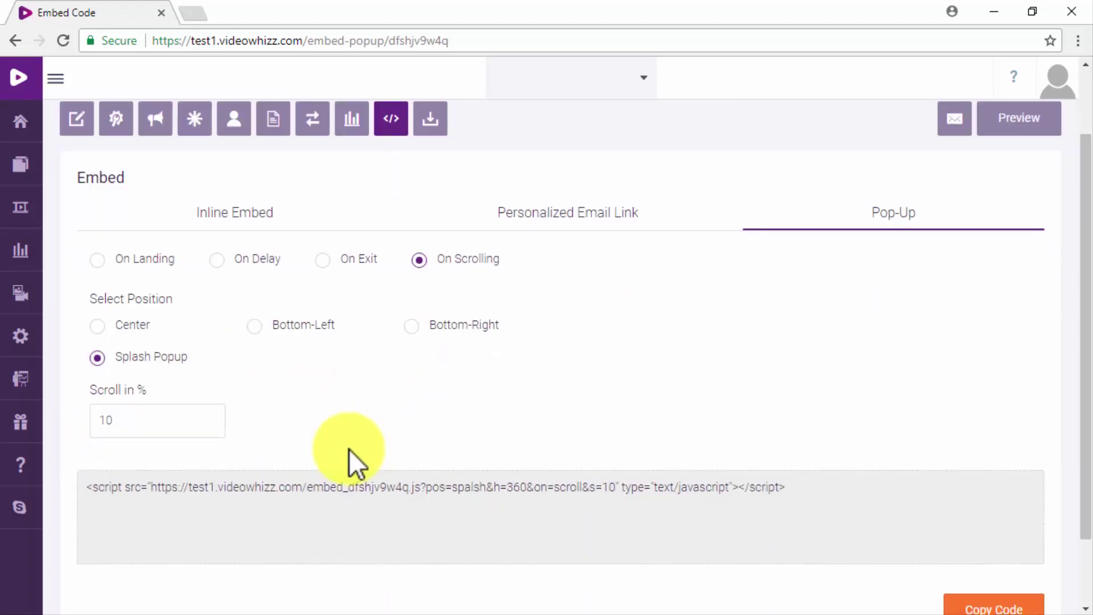
{"action": "left_click", "coordinate": [991, 533]}
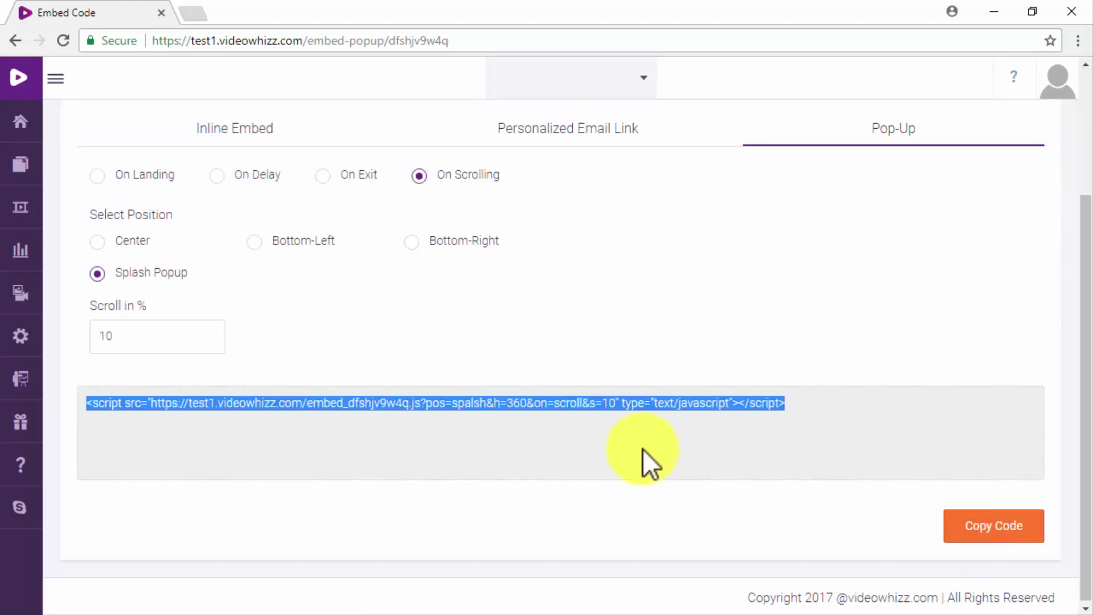
Review the Stats overview, scrolling through the View And Play charts and Project Info table
{"action": "mouse_move", "coordinate": [46, 211]}
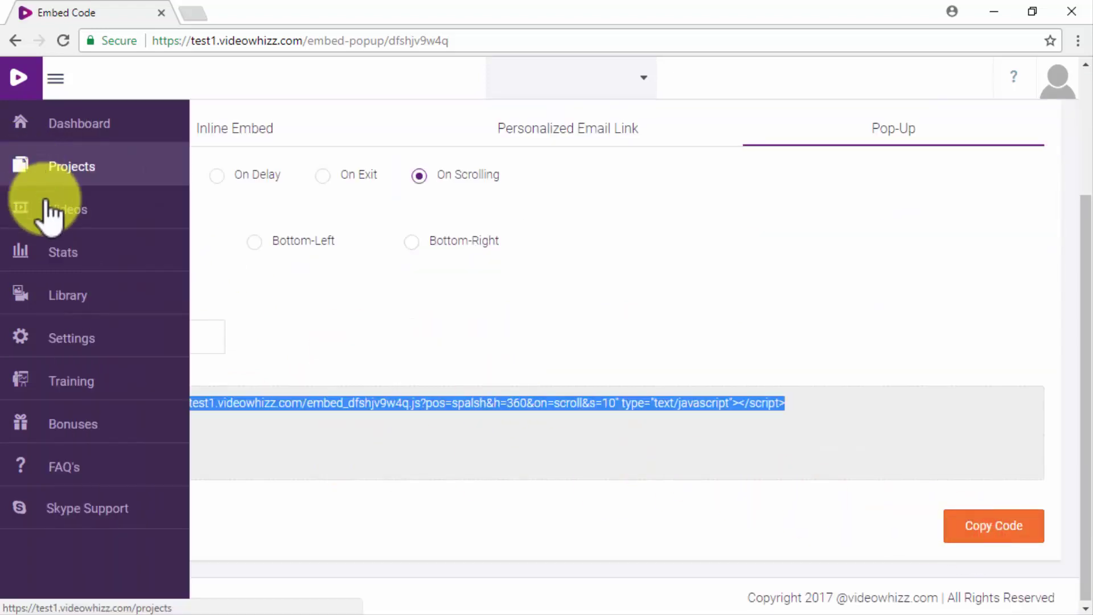
{"action": "left_click", "coordinate": [78, 254]}
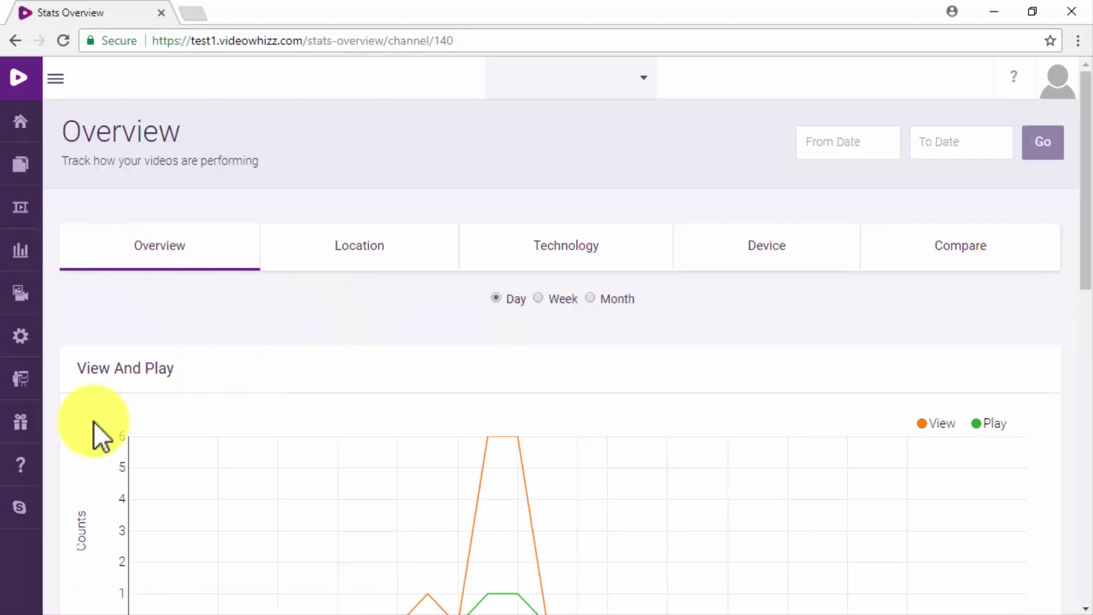
{"action": "scroll", "coordinate": [54, 442], "scroll_direction": "down", "scroll_amount": 3}
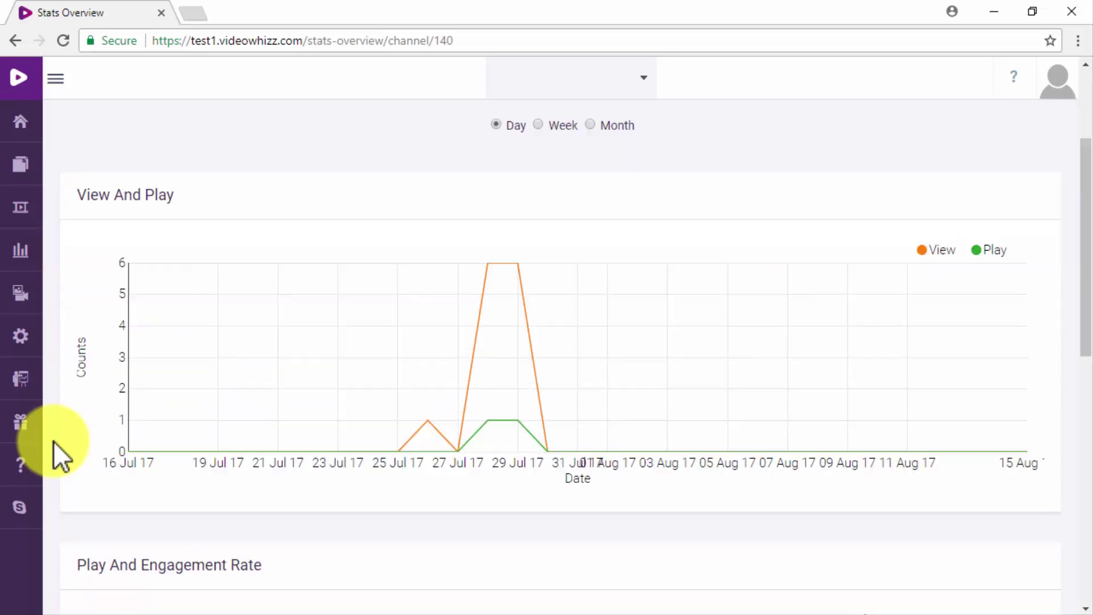
{"action": "scroll", "coordinate": [53, 442], "scroll_direction": "down", "scroll_amount": 1}
{"action": "scroll", "coordinate": [54, 442], "scroll_direction": "down", "scroll_amount": 3}
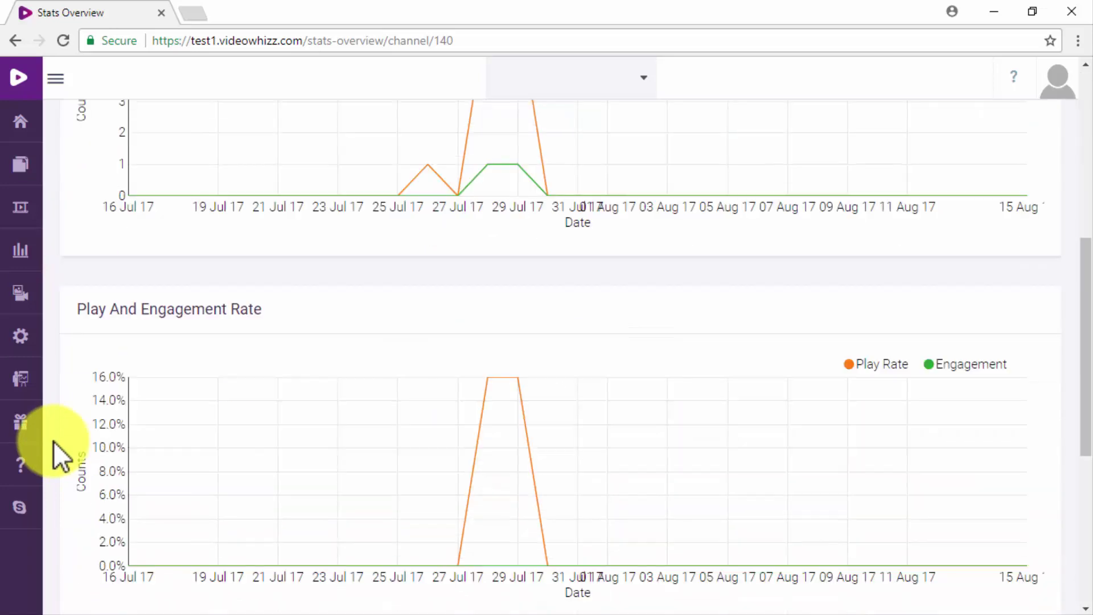
{"action": "scroll", "coordinate": [54, 442], "scroll_direction": "down", "scroll_amount": 1}
{"action": "scroll", "coordinate": [54, 442], "scroll_direction": "down", "scroll_amount": 4}
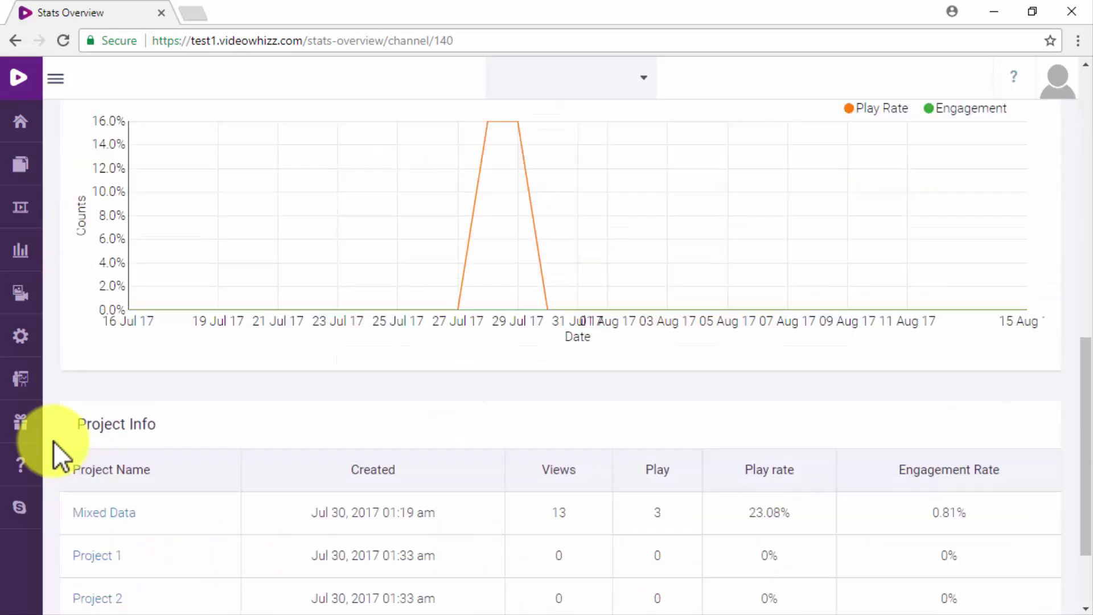
{"action": "scroll", "coordinate": [53, 442], "scroll_direction": "down", "scroll_amount": 1}
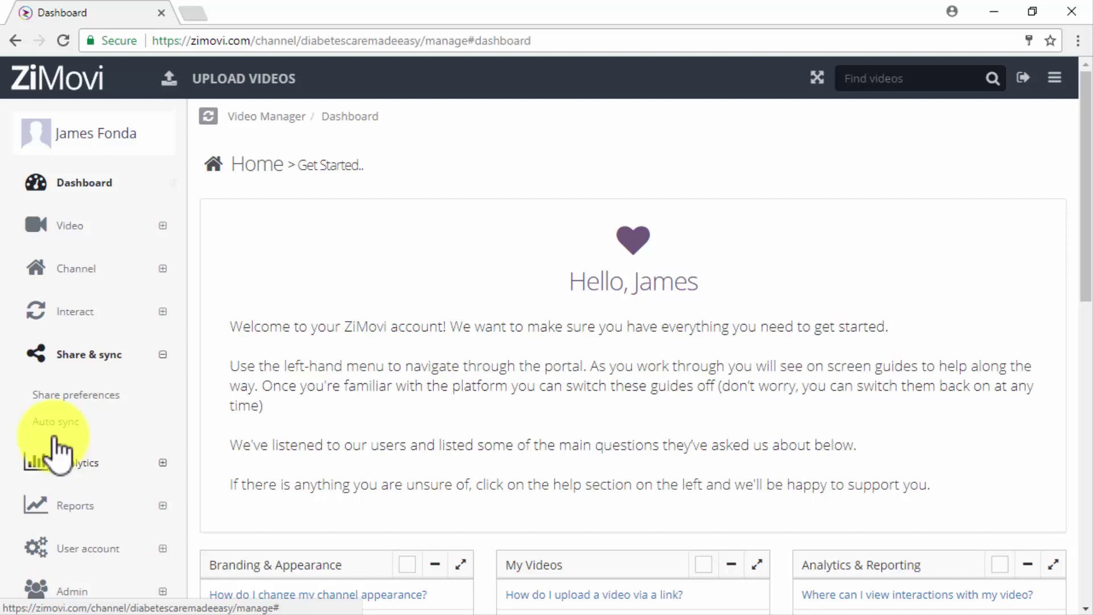
Upload Diabetes Care Made Easy through Add videos - via upload and open its edit page
{"action": "left_click", "coordinate": [162, 223]}
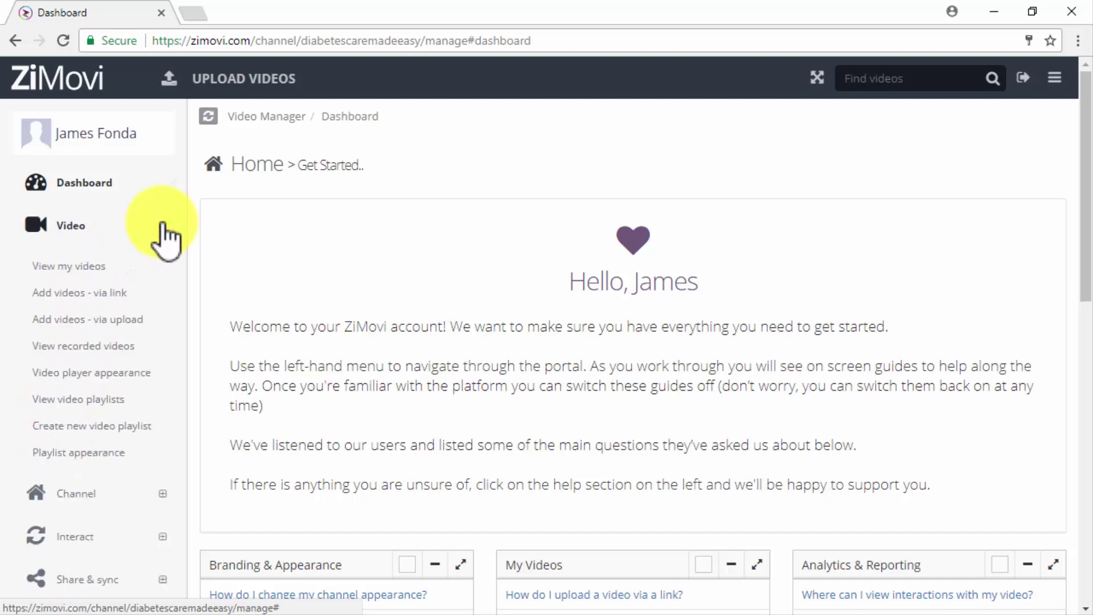
{"action": "left_click", "coordinate": [154, 322]}
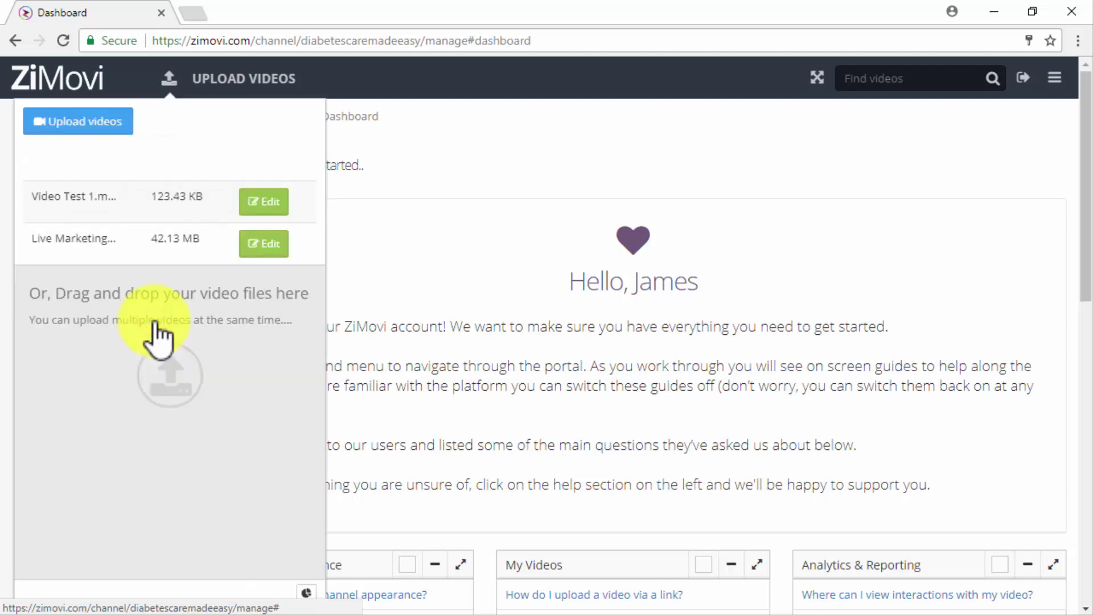
{"action": "left_click", "coordinate": [63, 129]}
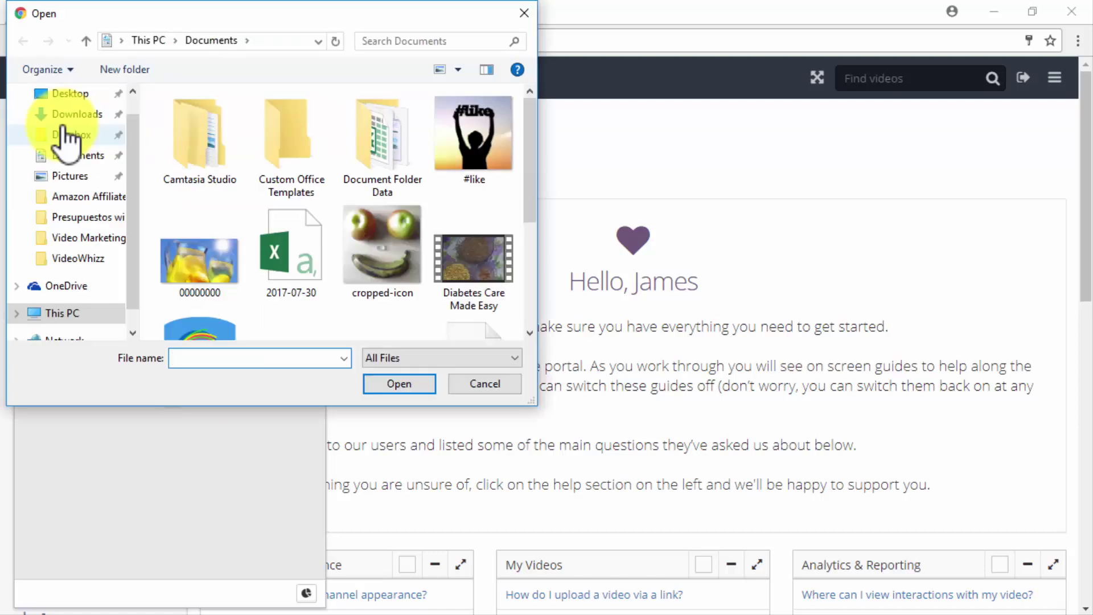
{"action": "left_click", "coordinate": [478, 261]}
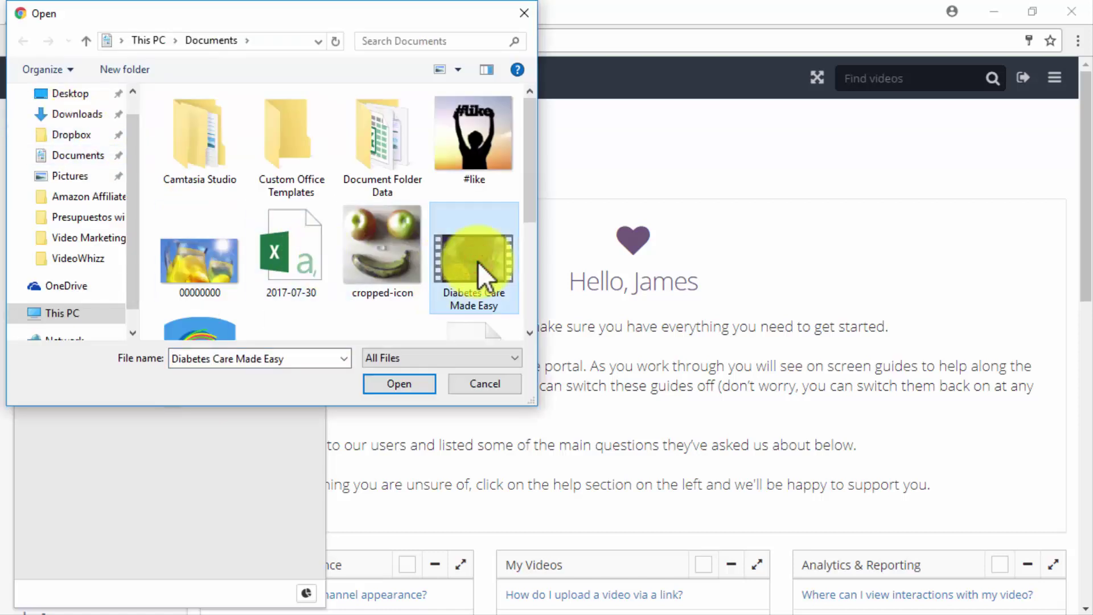
{"action": "left_click", "coordinate": [399, 383]}
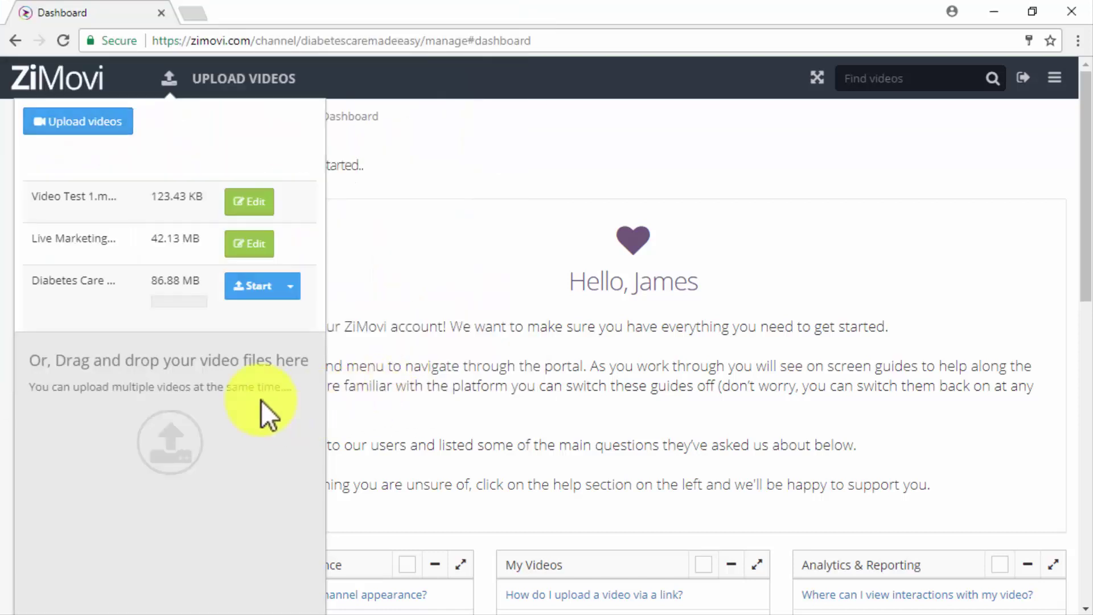
{"action": "left_click", "coordinate": [250, 286]}
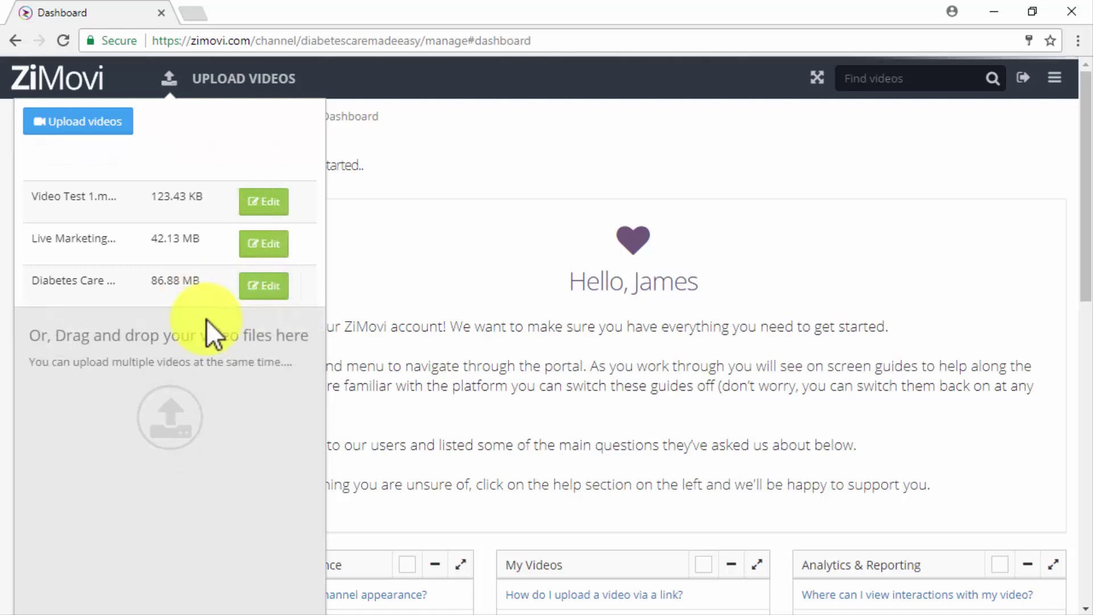
{"action": "left_click", "coordinate": [271, 294]}
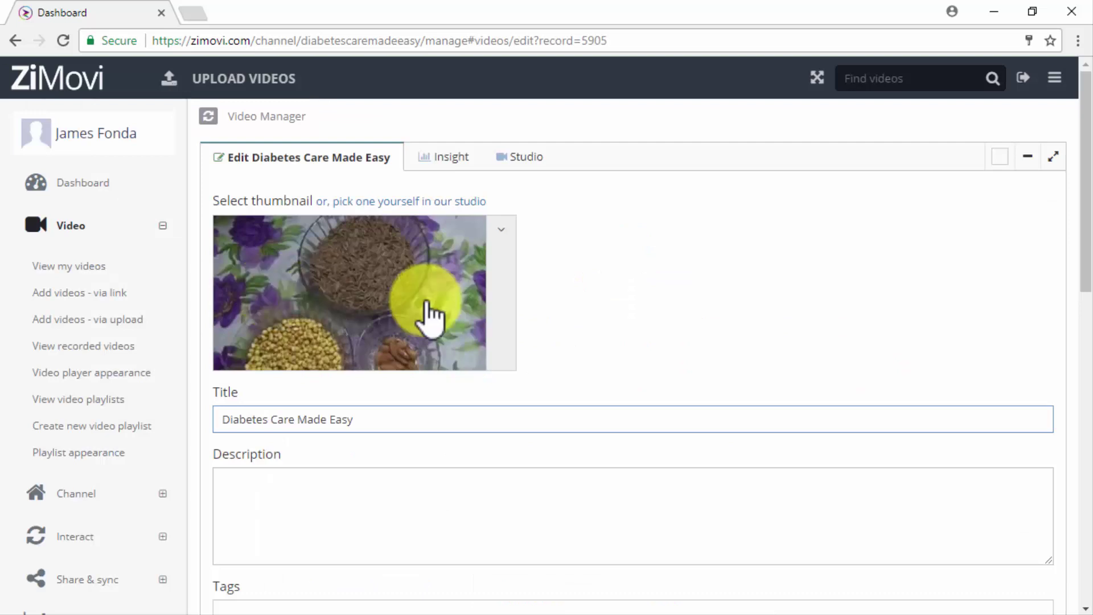
Give the video title 'Diabetes Care Made Easy & Tips', a description, tags, Public privacy and People & Blogs category
{"action": "scroll", "coordinate": [691, 299], "scroll_direction": "down", "scroll_amount": 2}
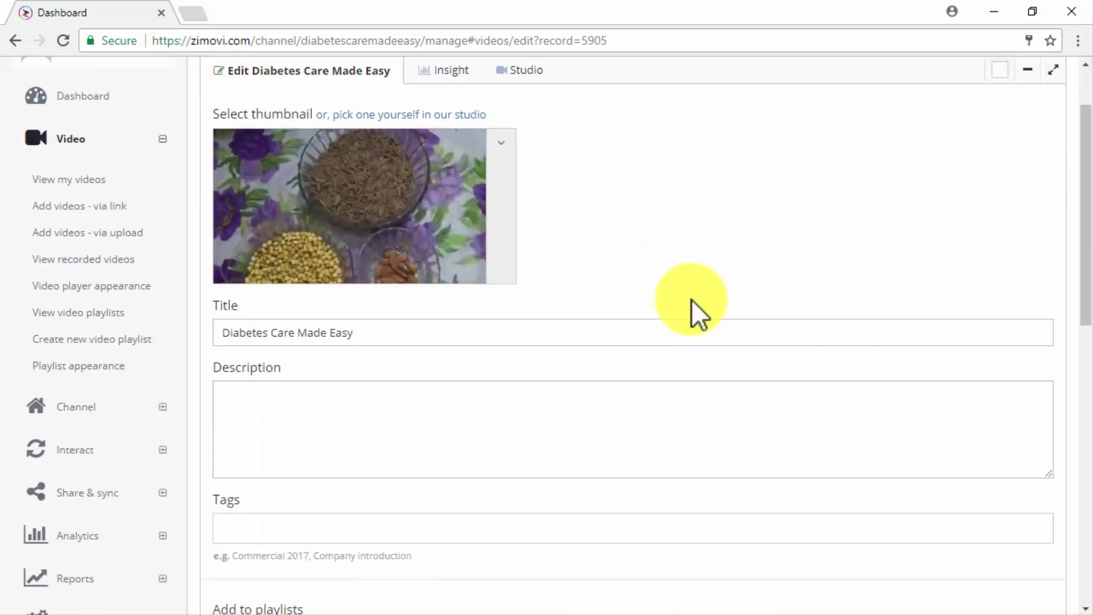
{"action": "scroll", "coordinate": [691, 300], "scroll_direction": "down", "scroll_amount": 2}
{"action": "left_click", "coordinate": [691, 299]}
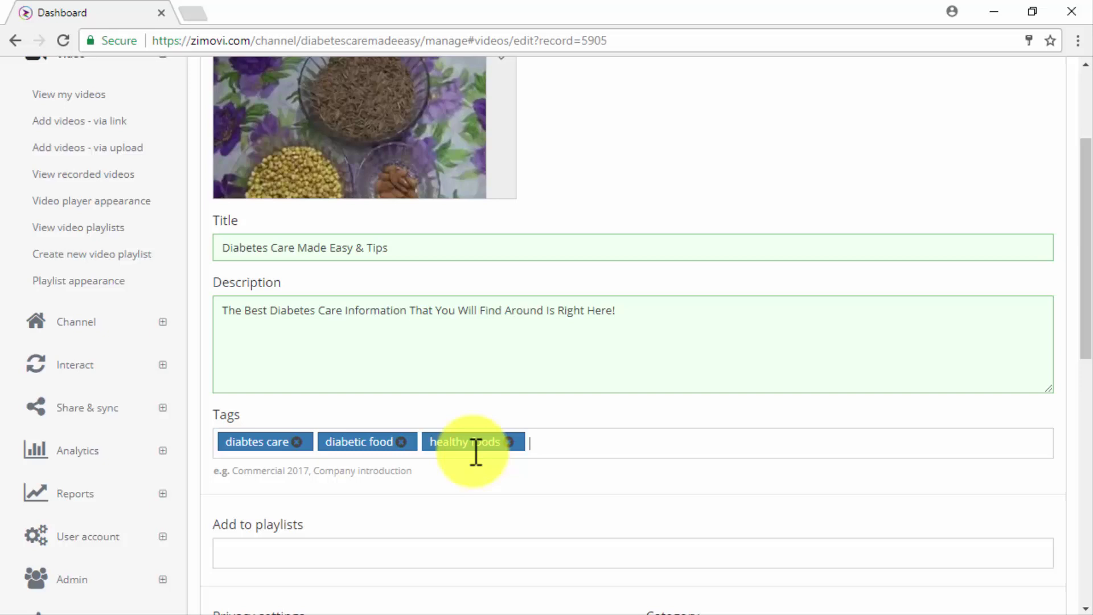
{"action": "scroll", "coordinate": [477, 433], "scroll_direction": "down", "scroll_amount": 3}
{"action": "left_click", "coordinate": [480, 387]}
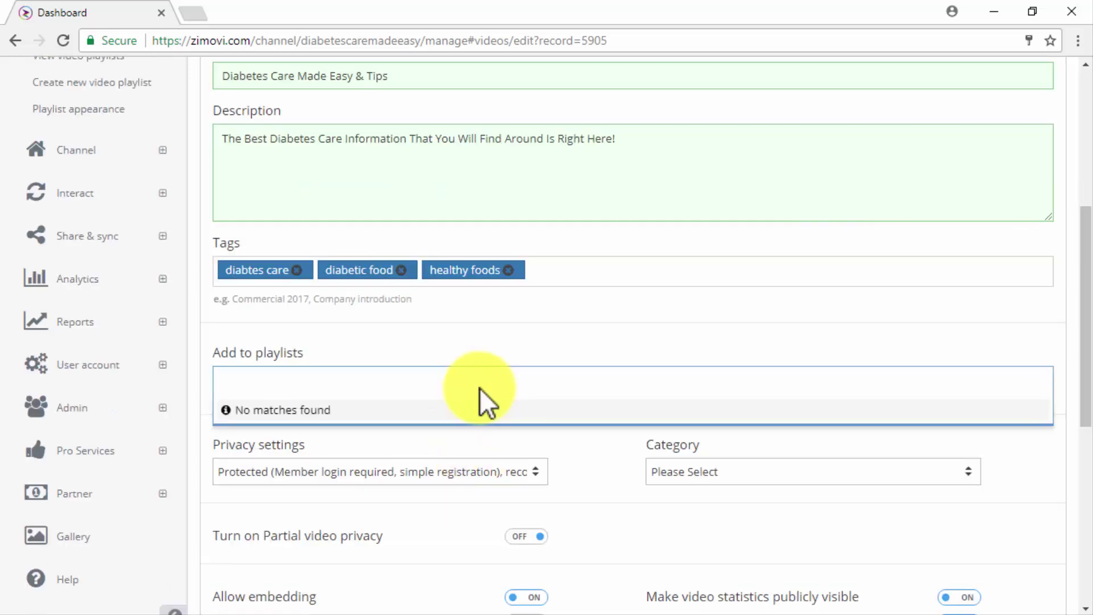
{"action": "left_click", "coordinate": [346, 467]}
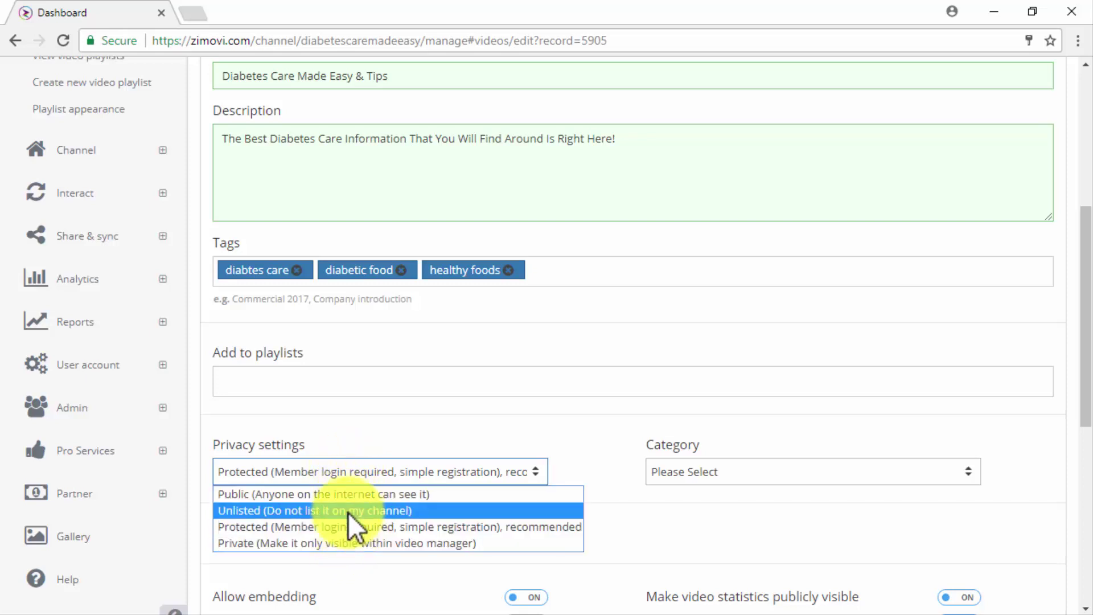
{"action": "left_click", "coordinate": [347, 495]}
{"action": "scroll", "coordinate": [607, 458], "scroll_direction": "down", "scroll_amount": 3}
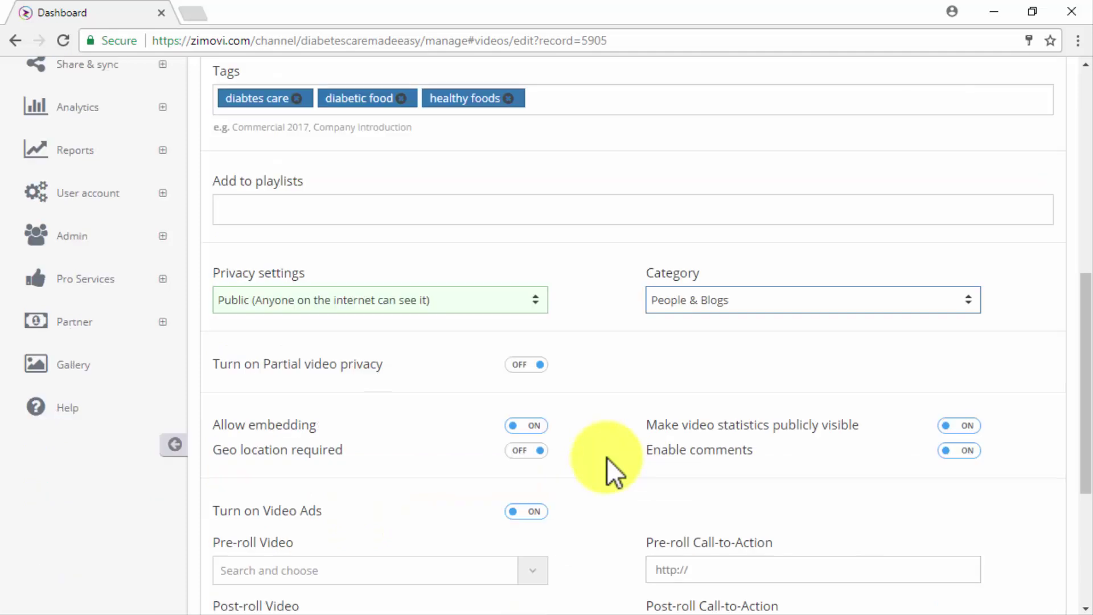
{"action": "scroll", "coordinate": [607, 458], "scroll_direction": "down", "scroll_amount": 2}
{"action": "scroll", "coordinate": [607, 458], "scroll_direction": "down", "scroll_amount": 1}
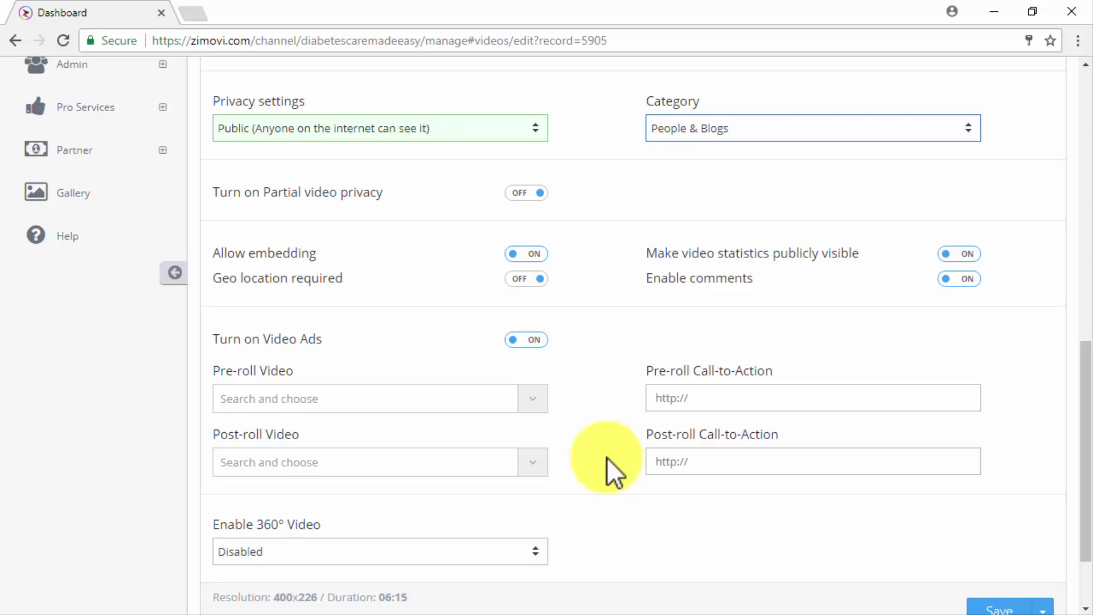
{"action": "scroll", "coordinate": [607, 458], "scroll_direction": "up", "scroll_amount": 6}
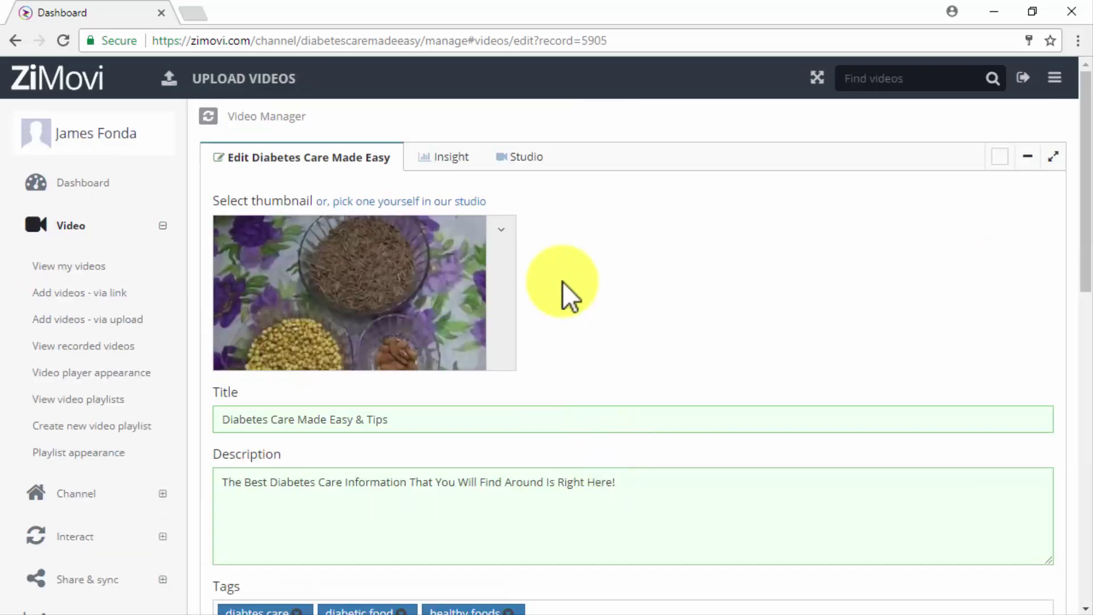
Add an External Link call-to-action displayed as image only at top middle
{"action": "left_click", "coordinate": [512, 165]}
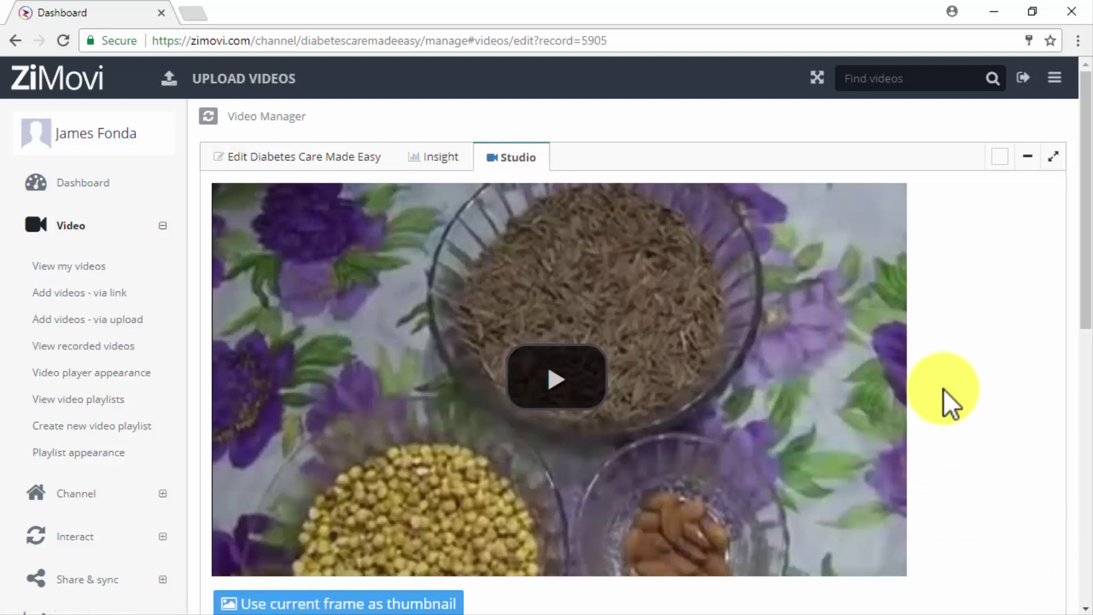
{"action": "scroll", "coordinate": [945, 389], "scroll_direction": "down", "scroll_amount": 3}
{"action": "scroll", "coordinate": [944, 388], "scroll_direction": "down", "scroll_amount": 3}
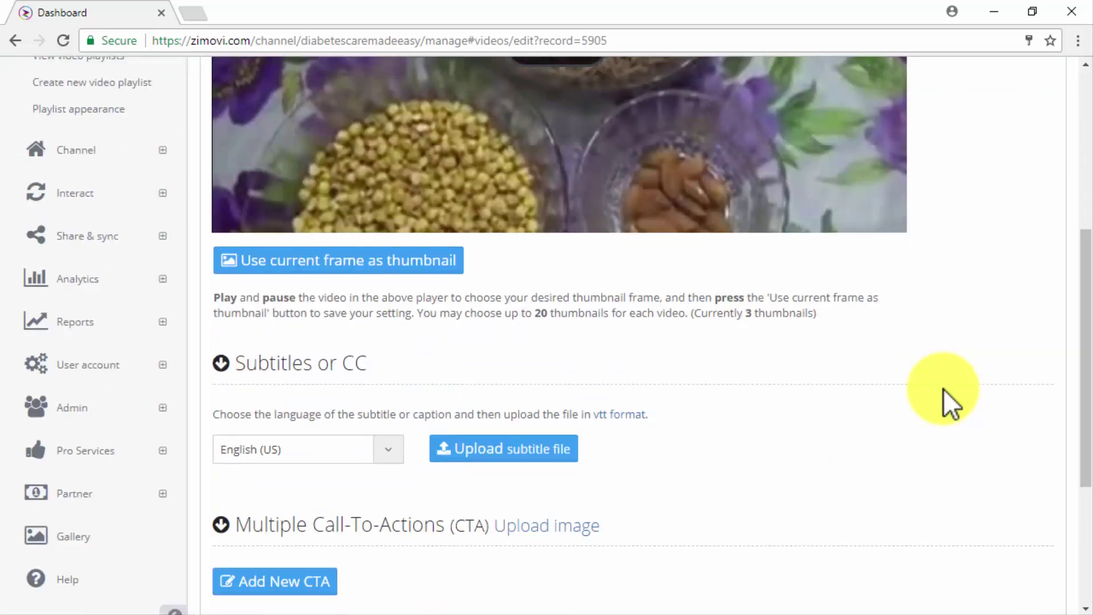
{"action": "scroll", "coordinate": [944, 389], "scroll_direction": "down", "scroll_amount": 3}
{"action": "scroll", "coordinate": [944, 388], "scroll_direction": "down", "scroll_amount": 2}
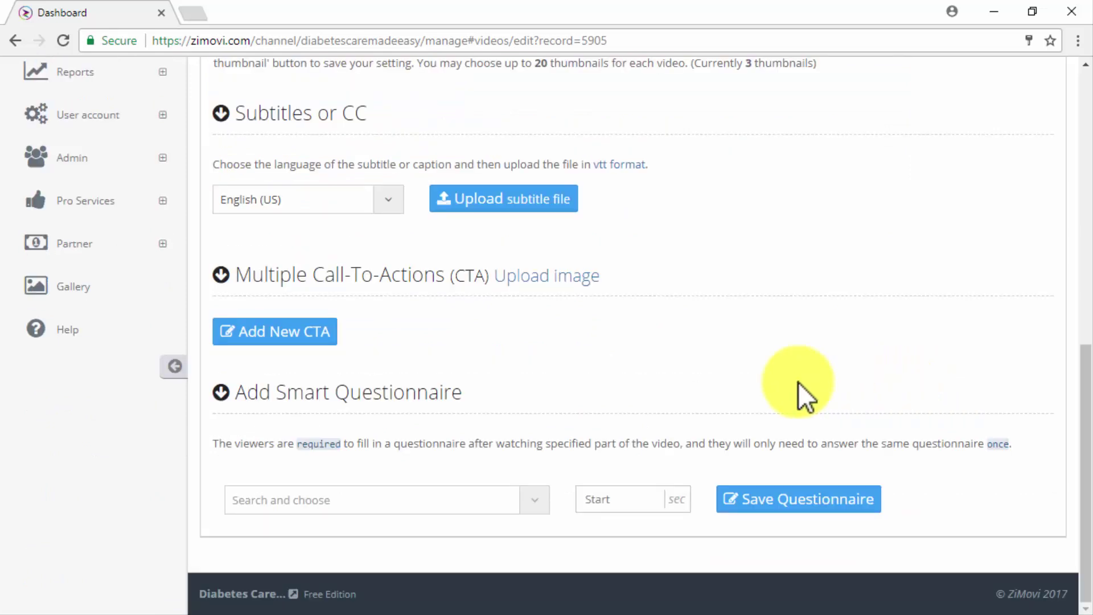
{"action": "left_click", "coordinate": [292, 335]}
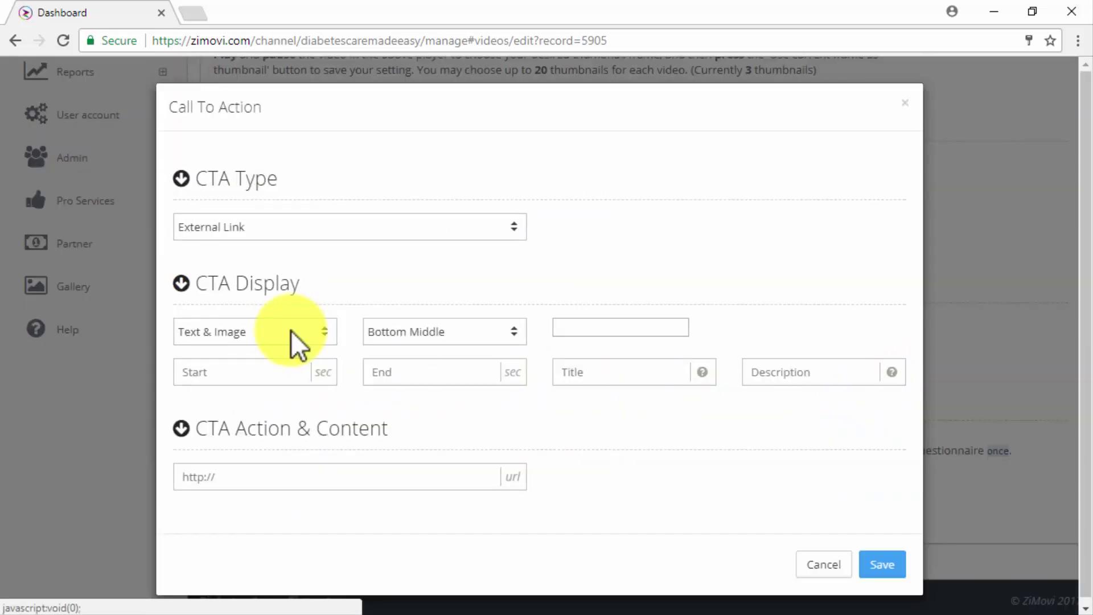
{"action": "left_click", "coordinate": [486, 228]}
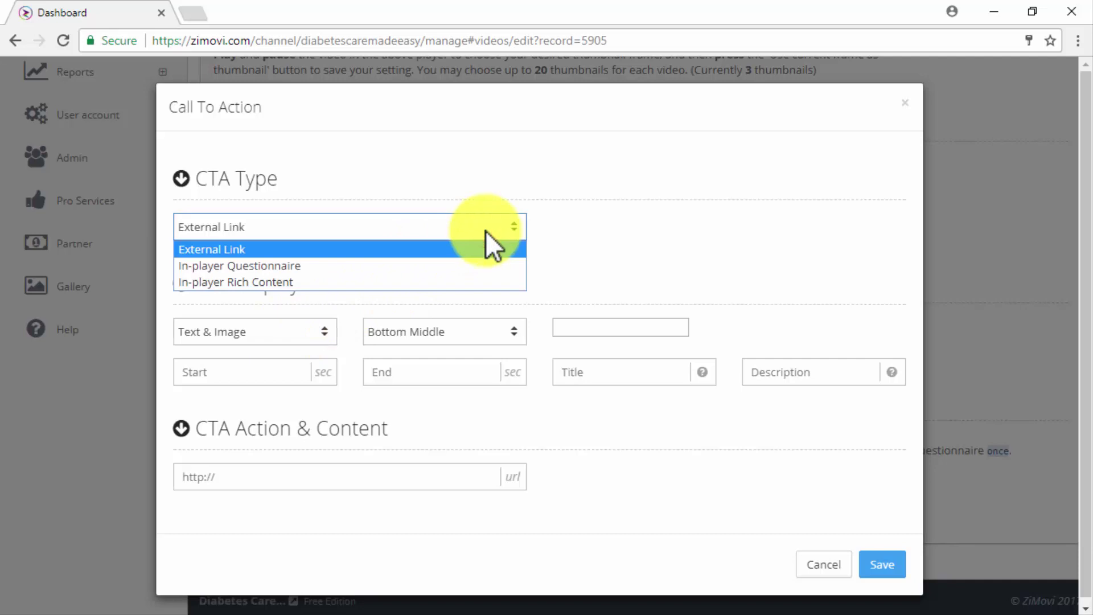
{"action": "left_click", "coordinate": [459, 255]}
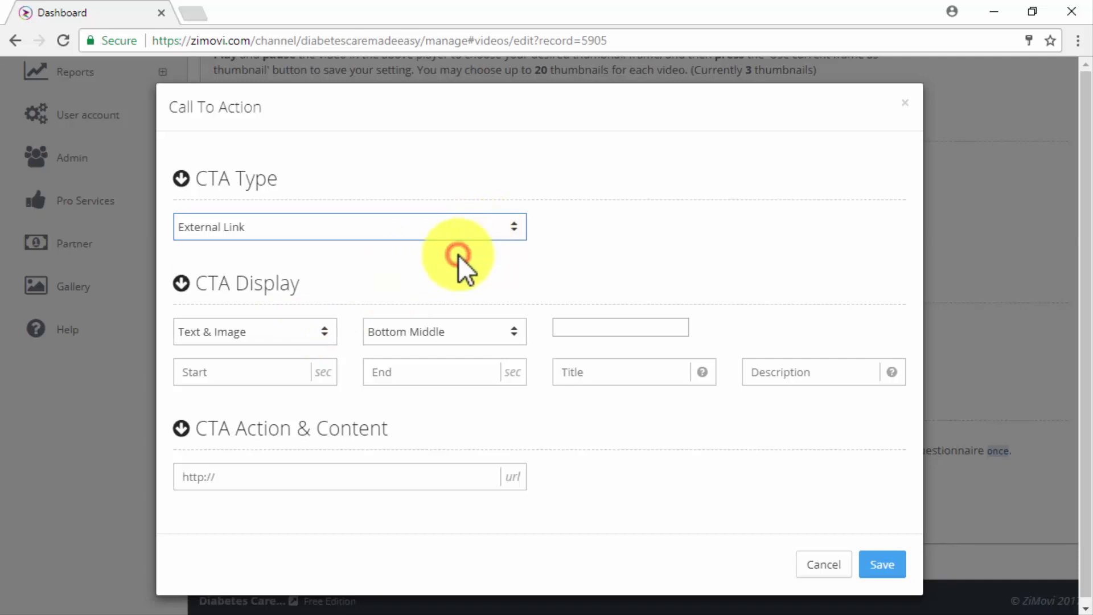
{"action": "left_click", "coordinate": [310, 348]}
{"action": "left_click", "coordinate": [310, 367]}
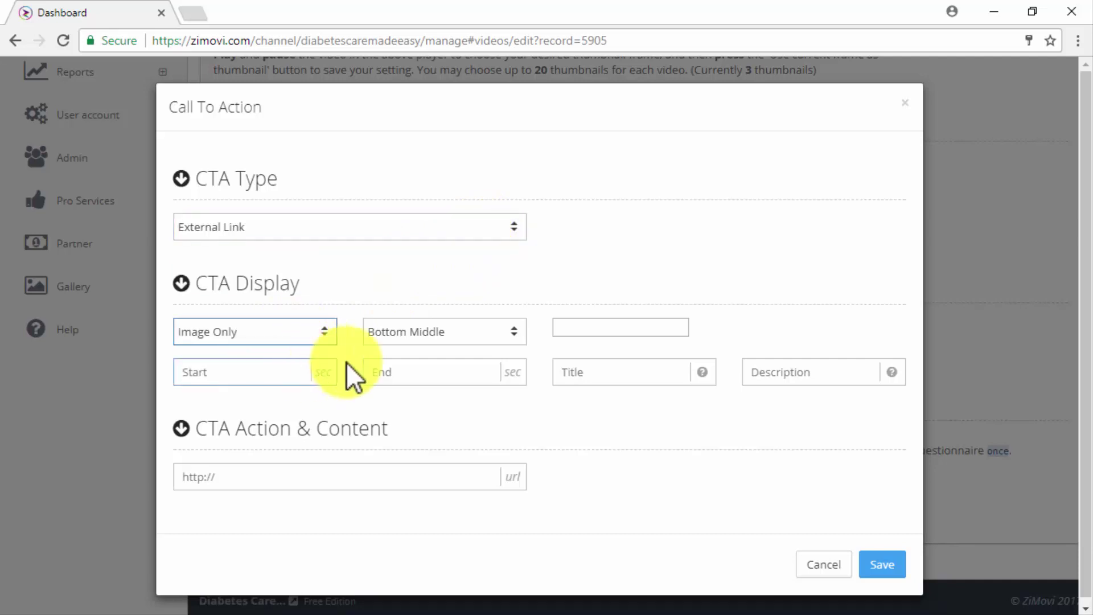
{"action": "left_click", "coordinate": [482, 330]}
{"action": "left_click", "coordinate": [434, 403]}
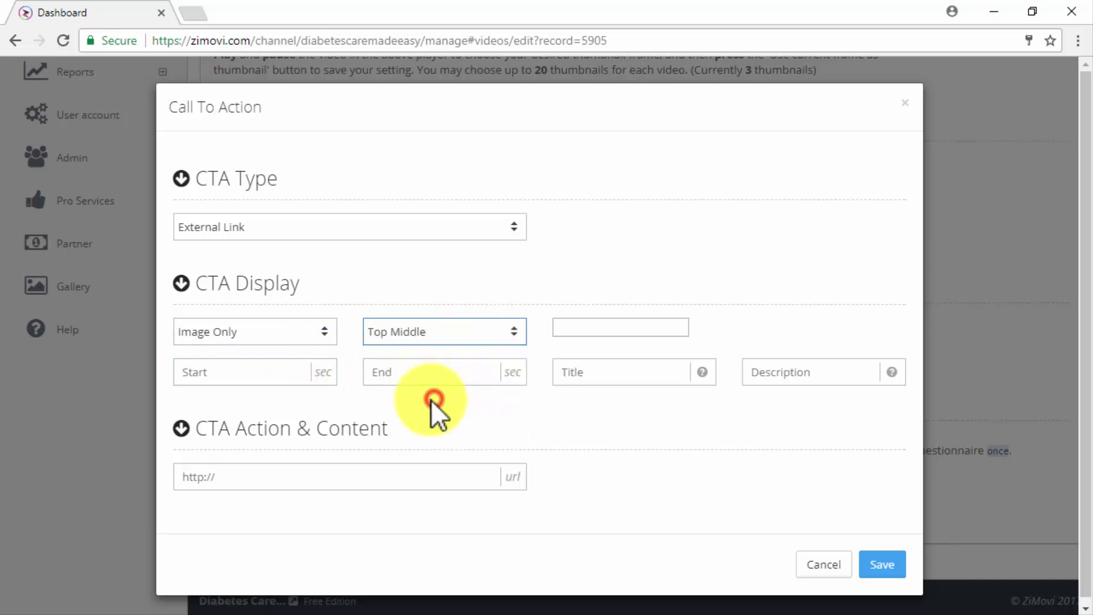
{"action": "left_click", "coordinate": [254, 377]}
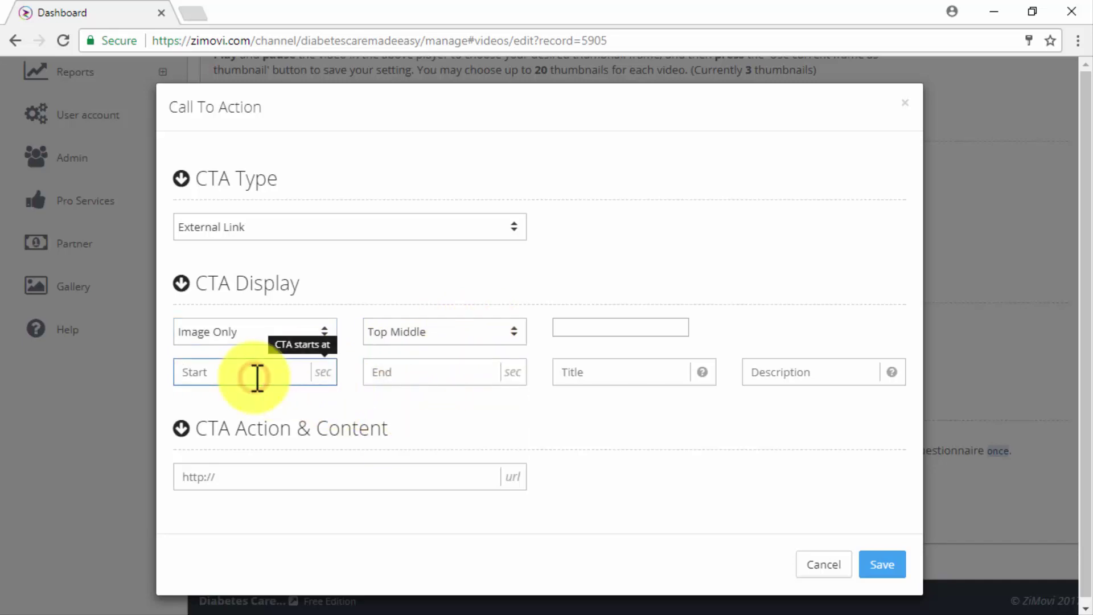
{"action": "type", "text": "03"}
{"action": "left_click", "coordinate": [381, 376]}
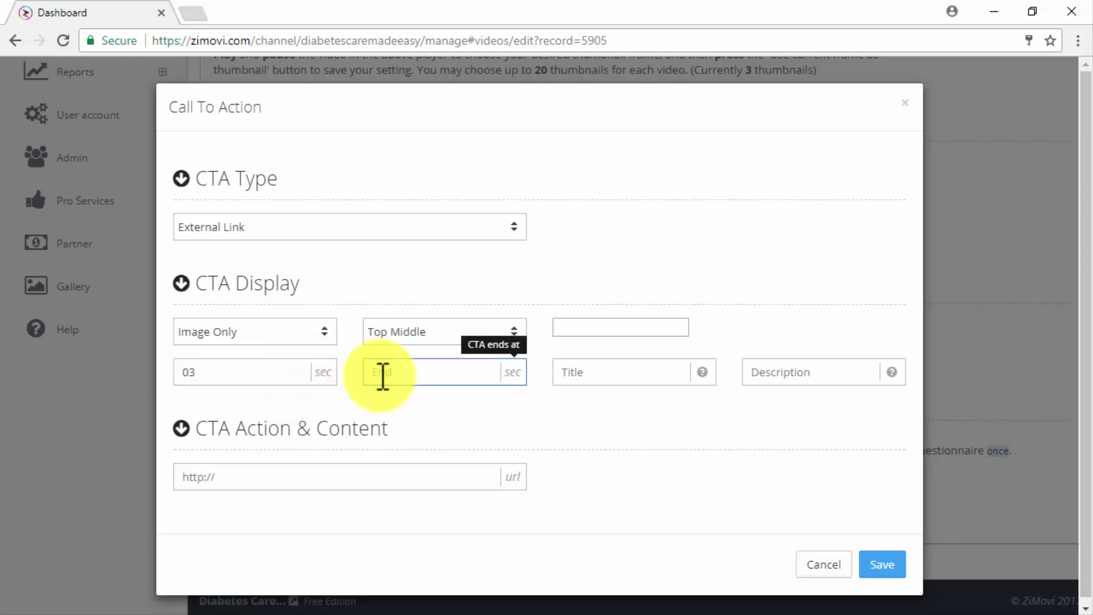
{"action": "type", "text": "50"}
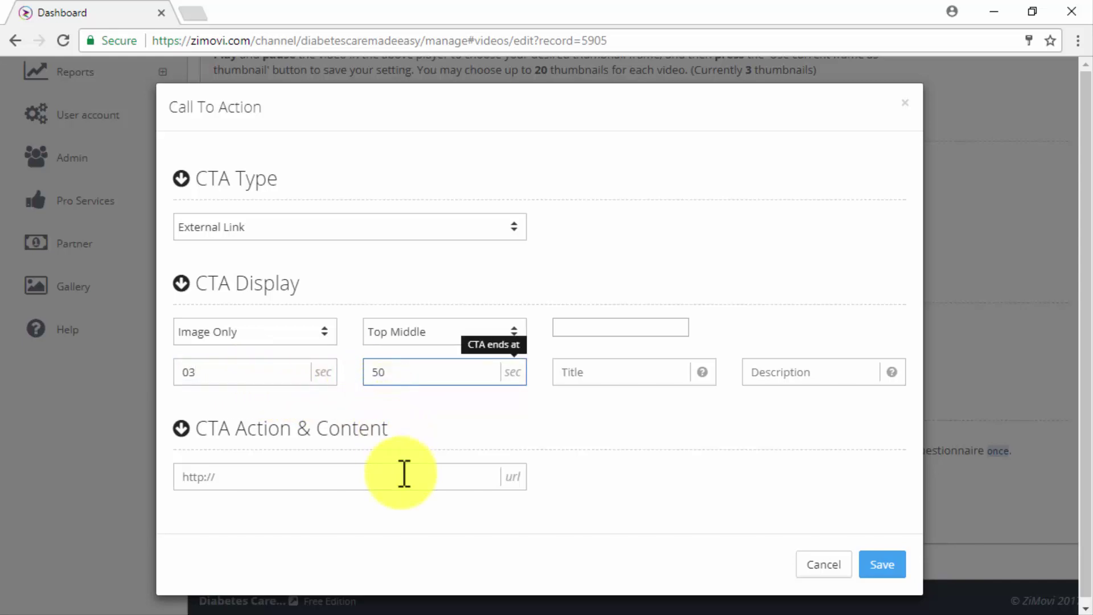
{"action": "left_click", "coordinate": [403, 473]}
{"action": "type", "text": "ht"}
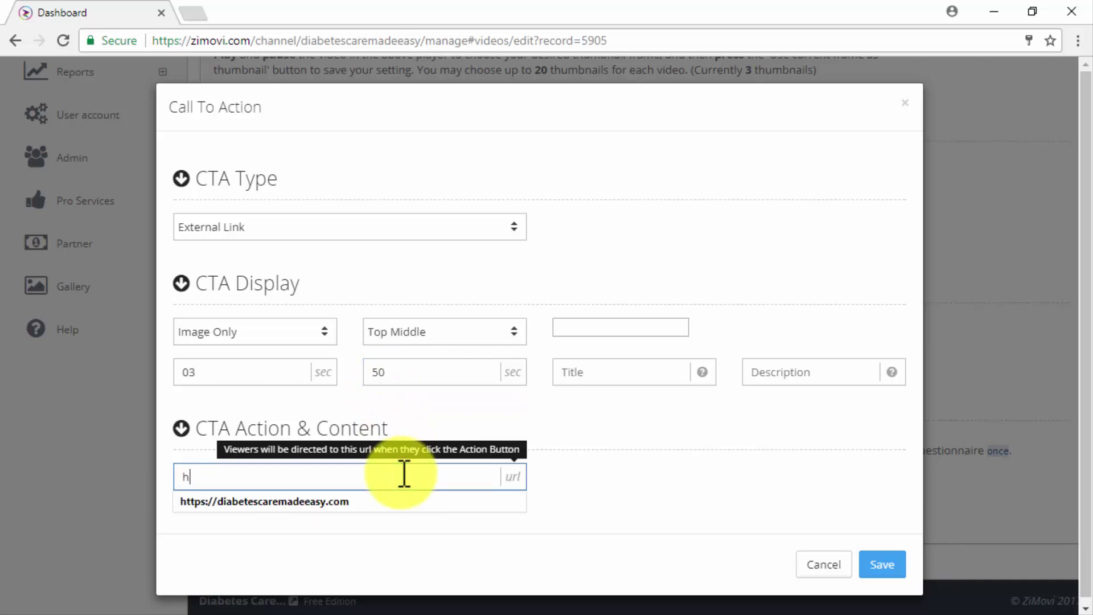
{"action": "left_click", "coordinate": [387, 501]}
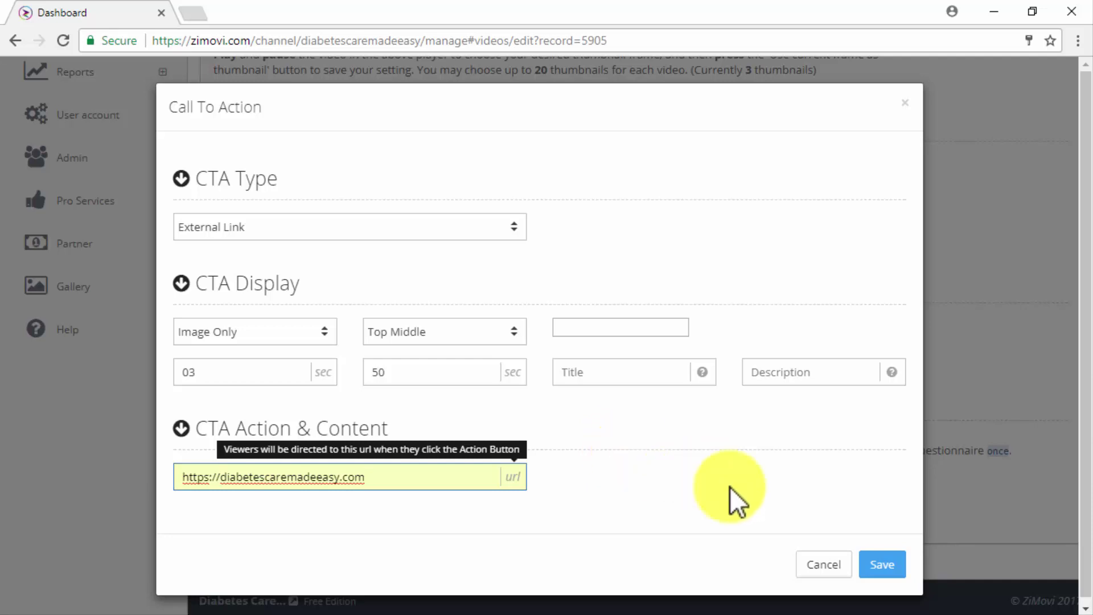
{"action": "left_click", "coordinate": [870, 572]}
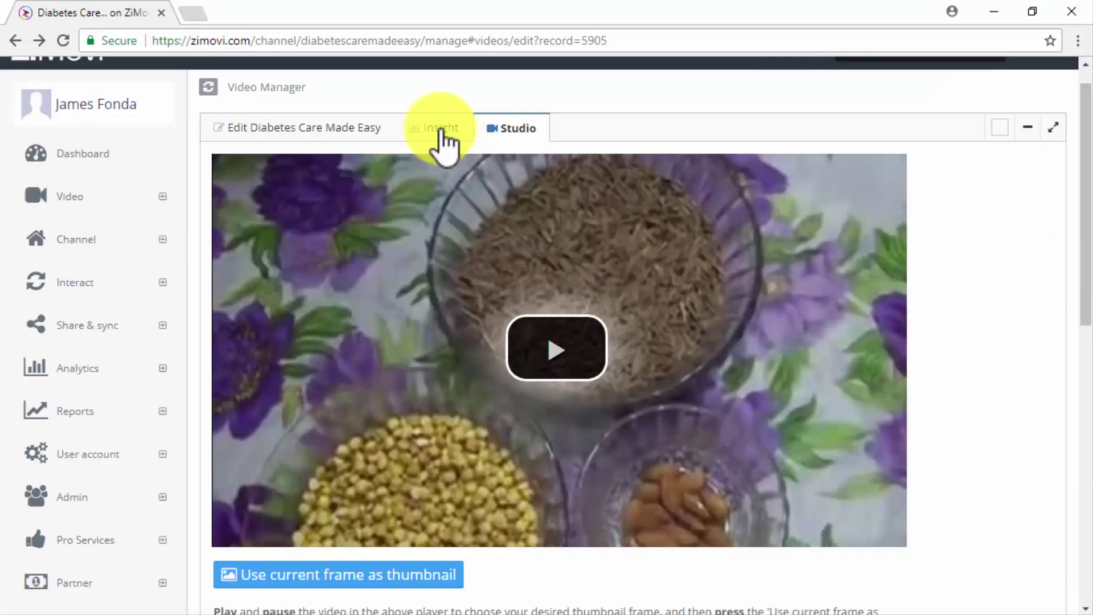
Go to ZiMovi's Auto sync page via the Insight tab's Share & sync section
{"action": "left_click", "coordinate": [439, 128]}
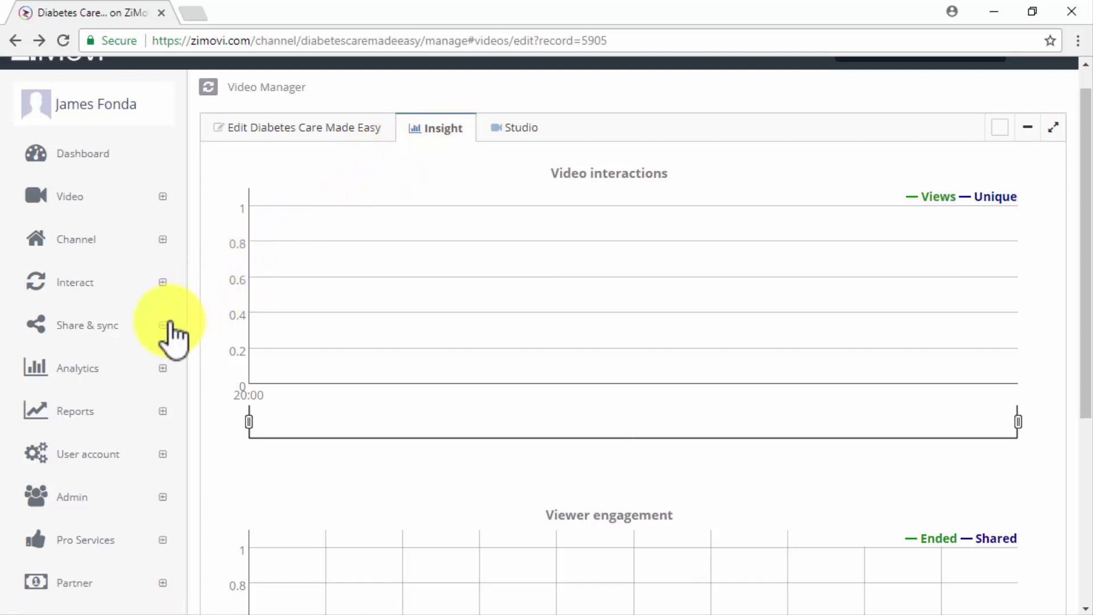
{"action": "left_click", "coordinate": [164, 325]}
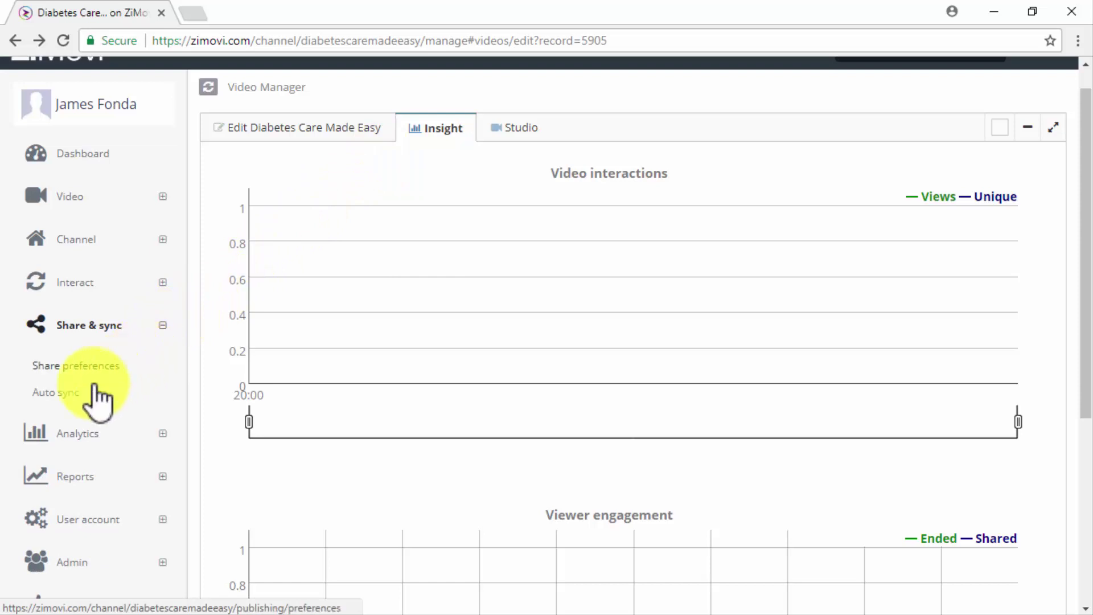
{"action": "left_click", "coordinate": [69, 397]}
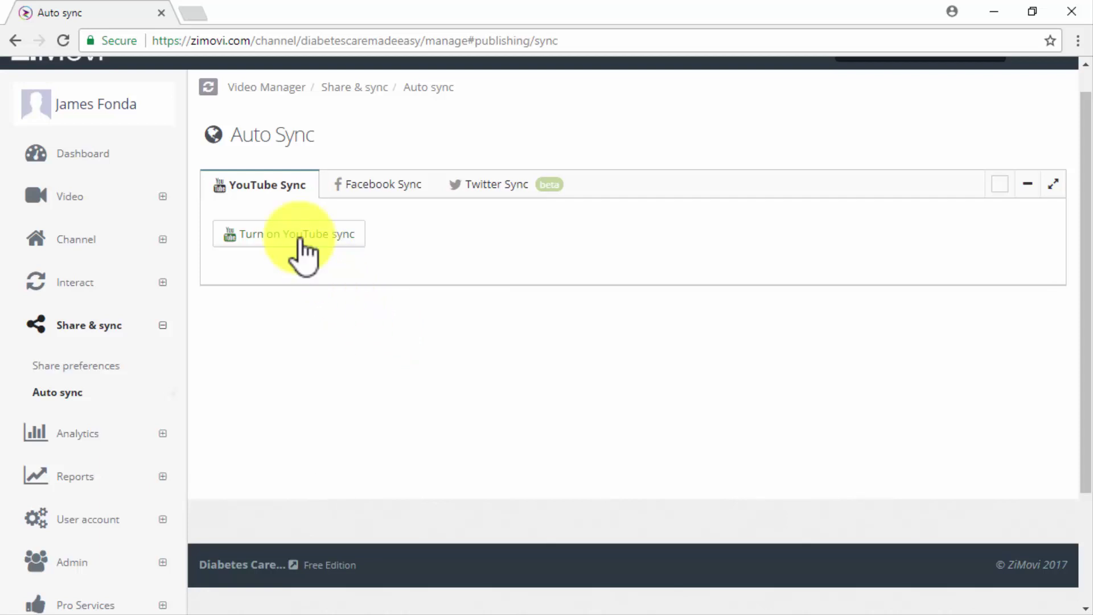
Turn on YouTube and Facebook auto-sync, granting the requested permissions, then start Twitter sync
{"action": "left_click", "coordinate": [299, 239]}
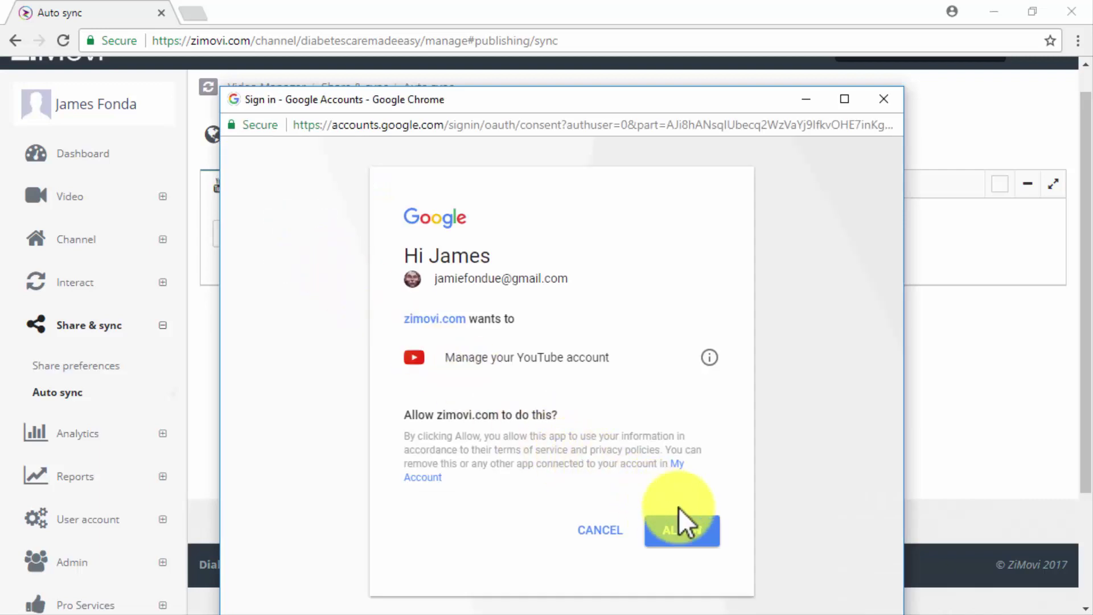
{"action": "left_click", "coordinate": [711, 528]}
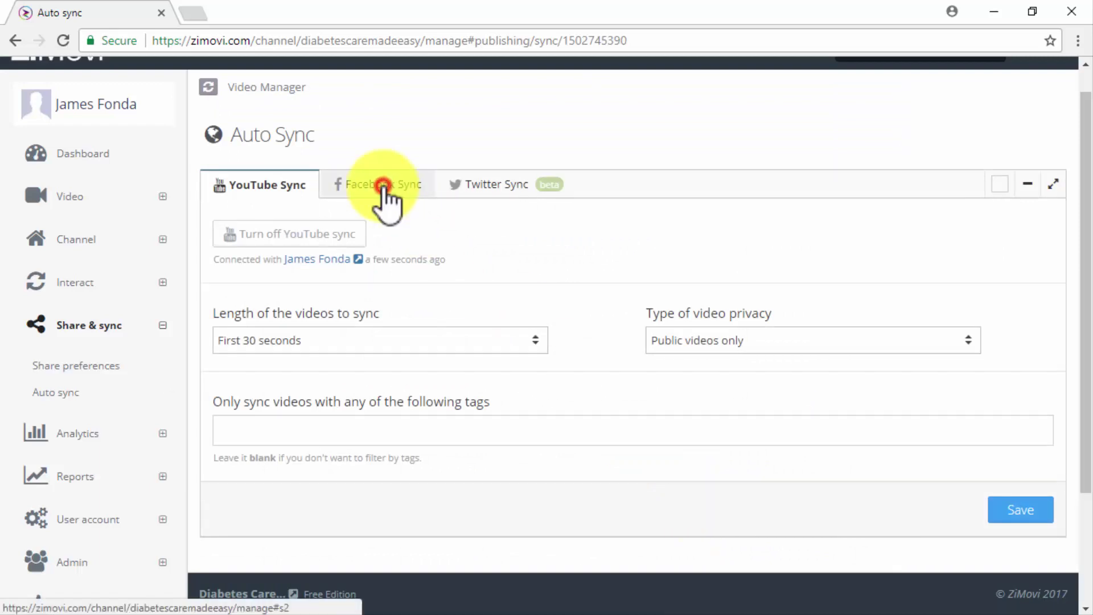
{"action": "left_click", "coordinate": [380, 188]}
{"action": "left_click", "coordinate": [326, 231]}
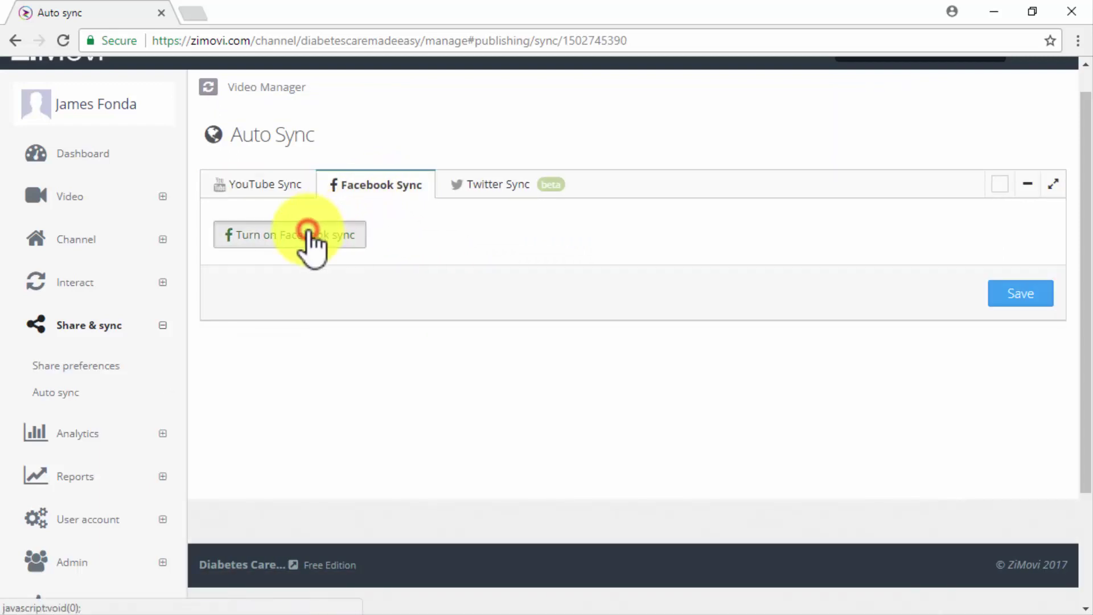
{"action": "left_click", "coordinate": [567, 418]}
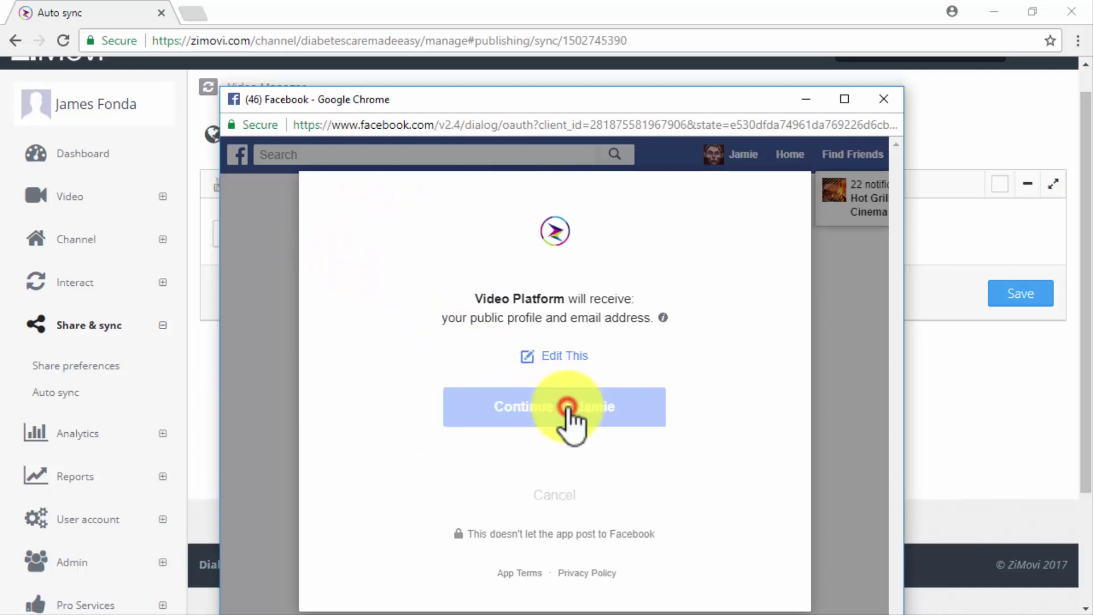
{"action": "left_click", "coordinate": [756, 544]}
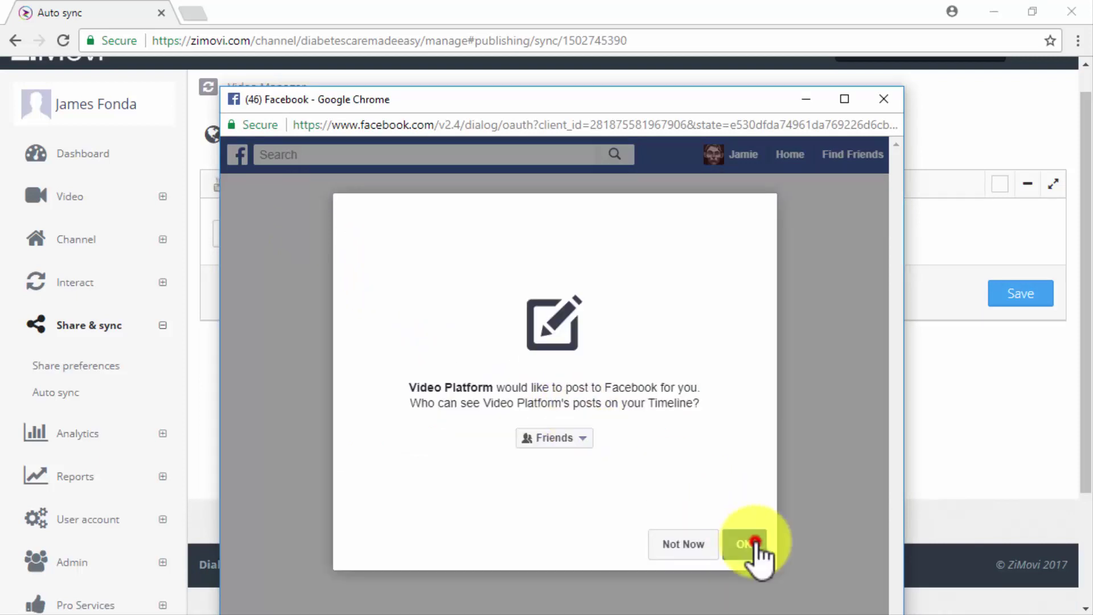
{"action": "left_click", "coordinate": [756, 544]}
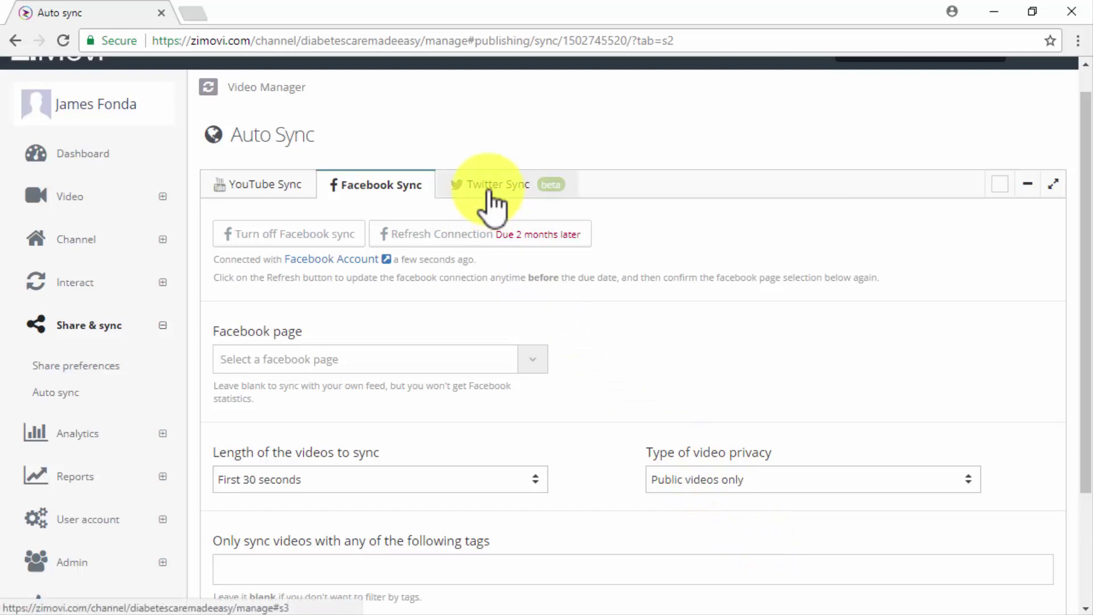
{"action": "left_click", "coordinate": [489, 202]}
{"action": "left_click", "coordinate": [307, 234]}
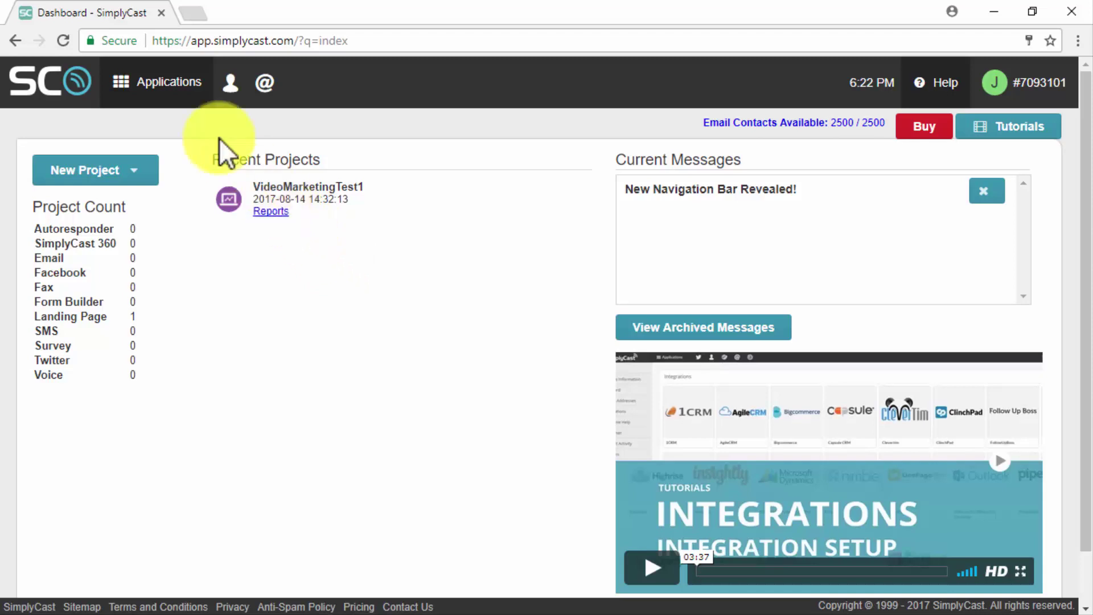
Go to SimplyCast's Facebook dashboard from Applications under Social
{"action": "left_click", "coordinate": [176, 87]}
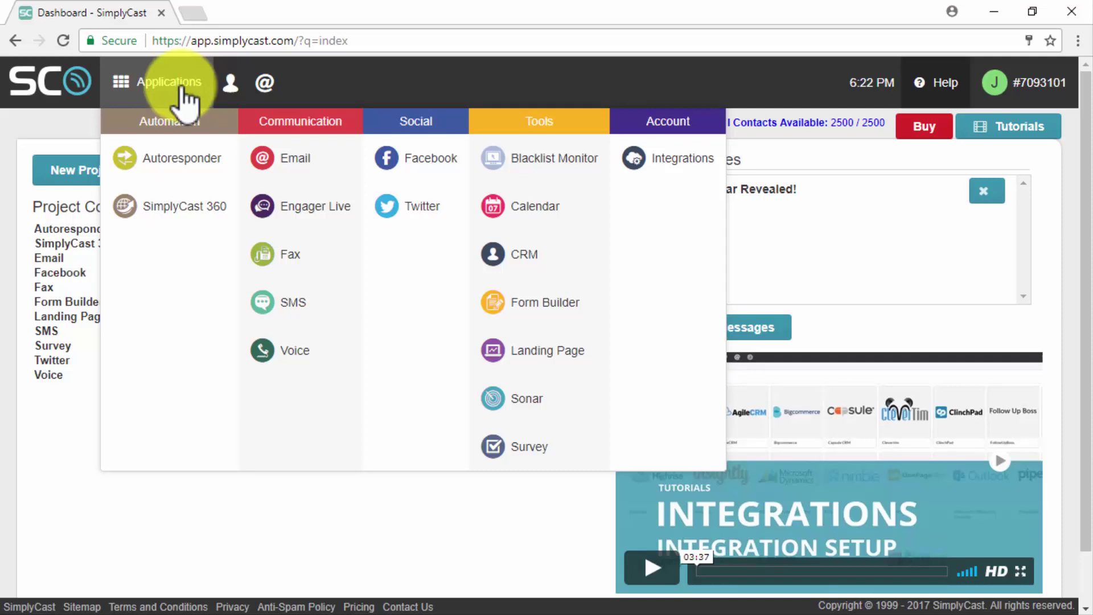
{"action": "left_click", "coordinate": [414, 152]}
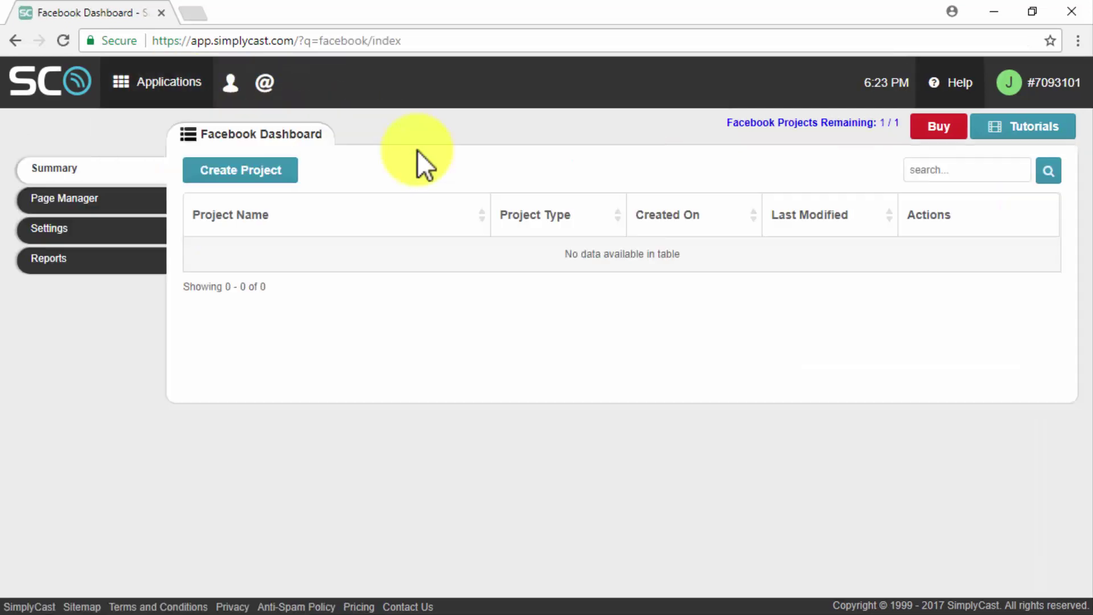
Create project 'Facebook Video Marketing Campaign 1' targeting the Diaebetes Care Made Easy page
{"action": "left_click", "coordinate": [260, 168]}
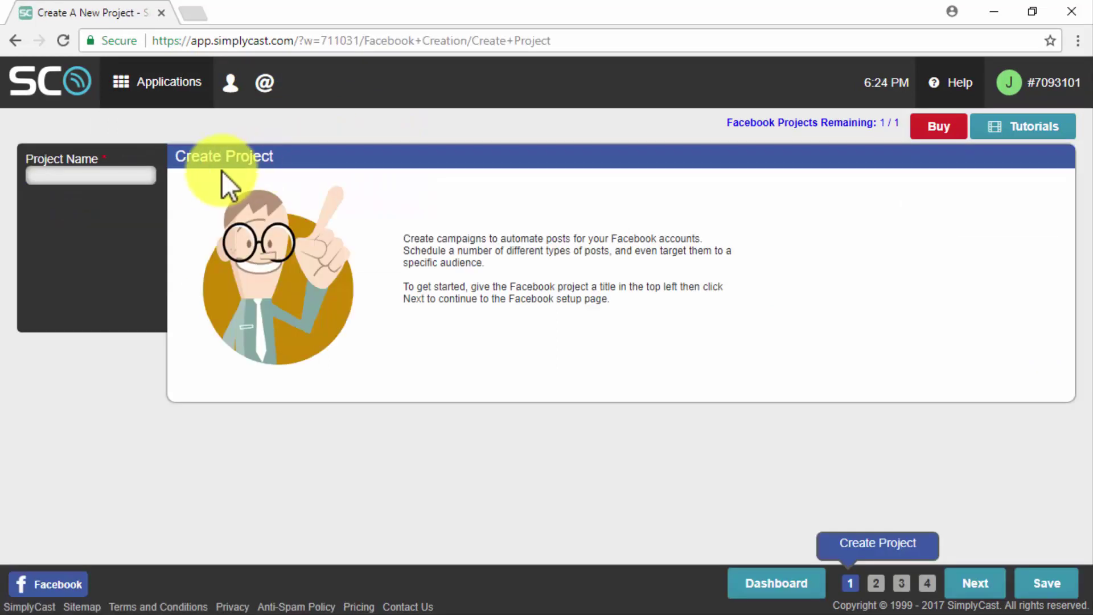
{"action": "left_click", "coordinate": [144, 177]}
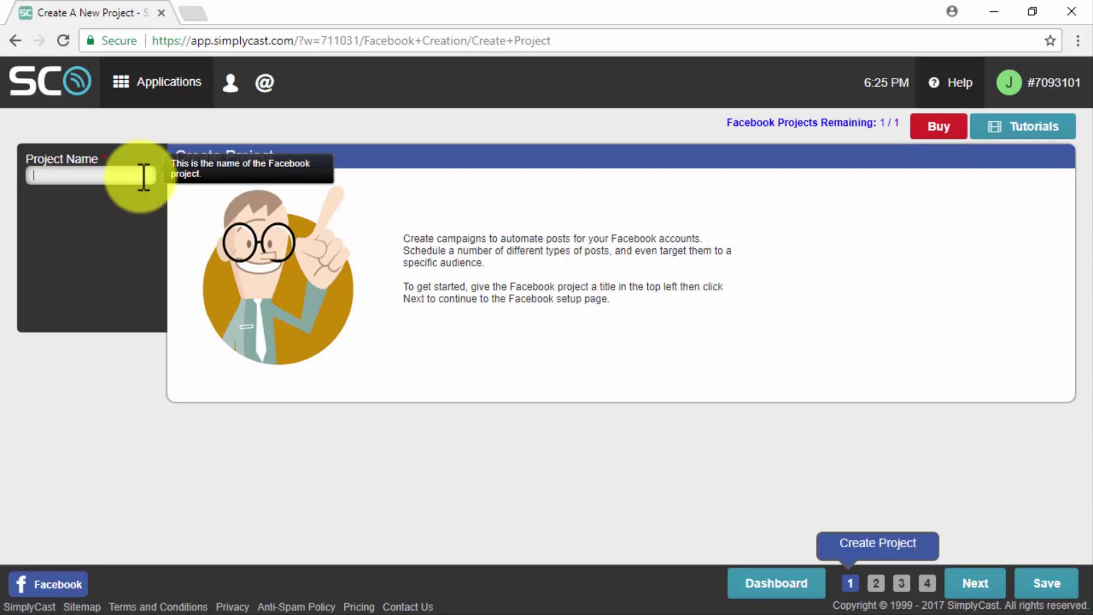
{"action": "type", "text": "Facebook Video M"}
{"action": "type", "text": "arketing Campaign 1"}
{"action": "left_click", "coordinate": [980, 579]}
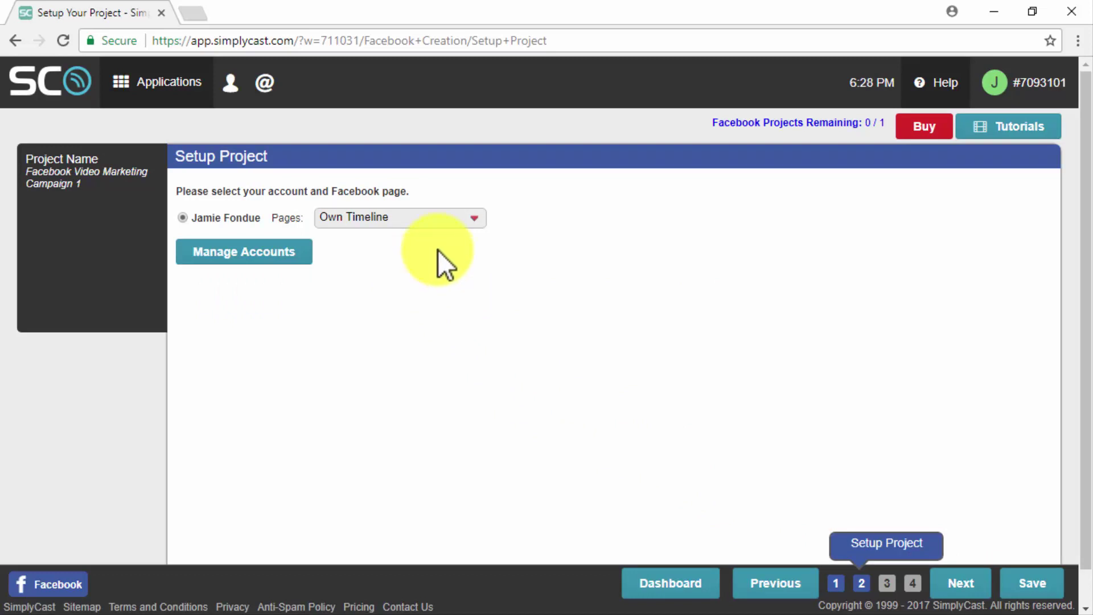
{"action": "left_click", "coordinate": [466, 222]}
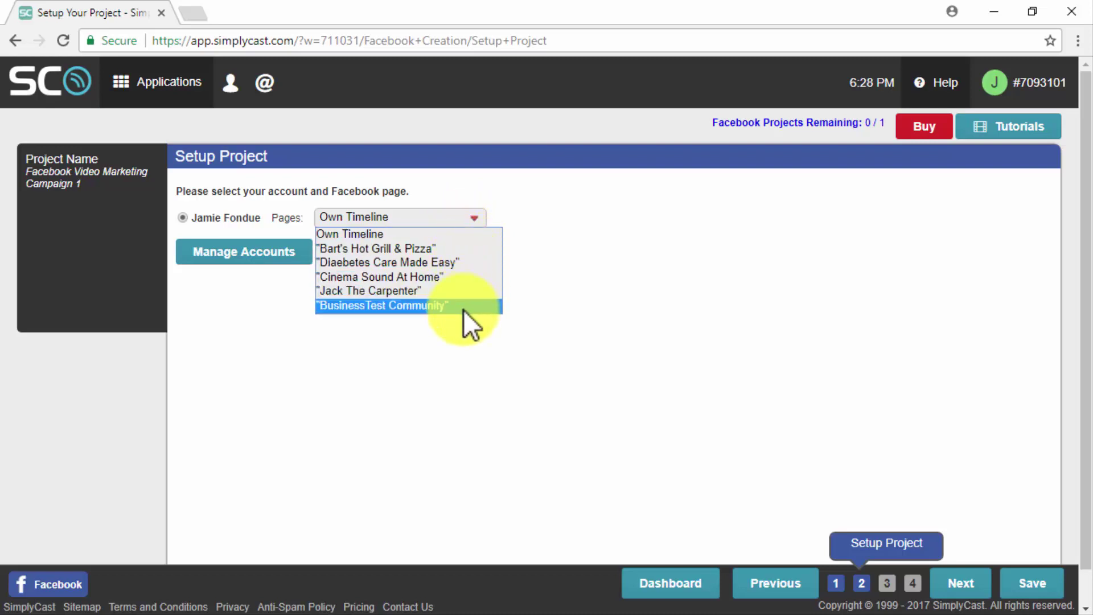
{"action": "left_click", "coordinate": [460, 261]}
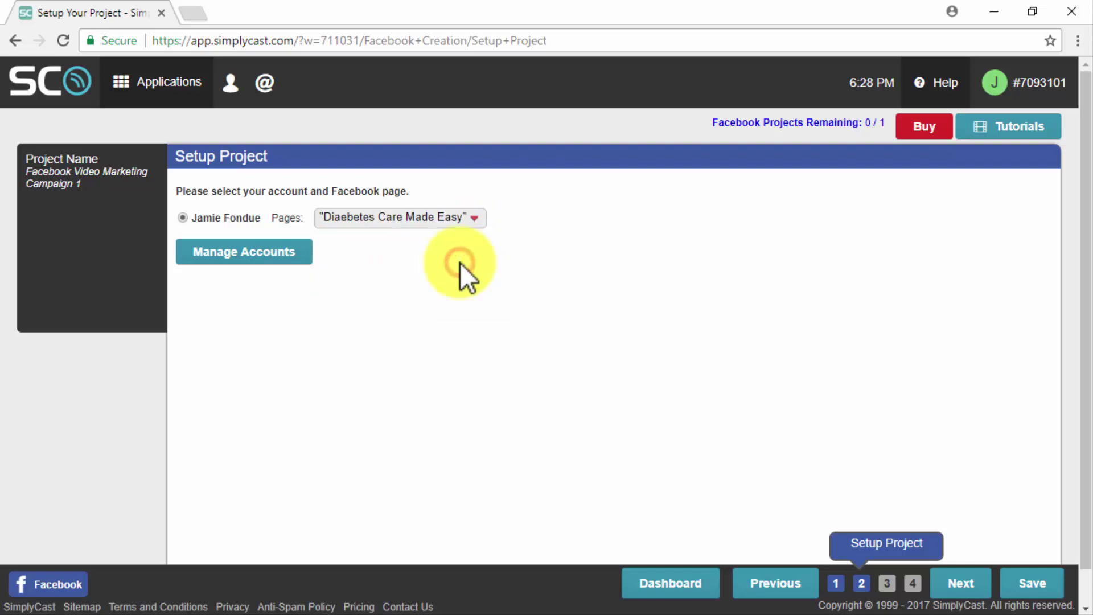
{"action": "left_click", "coordinate": [962, 584]}
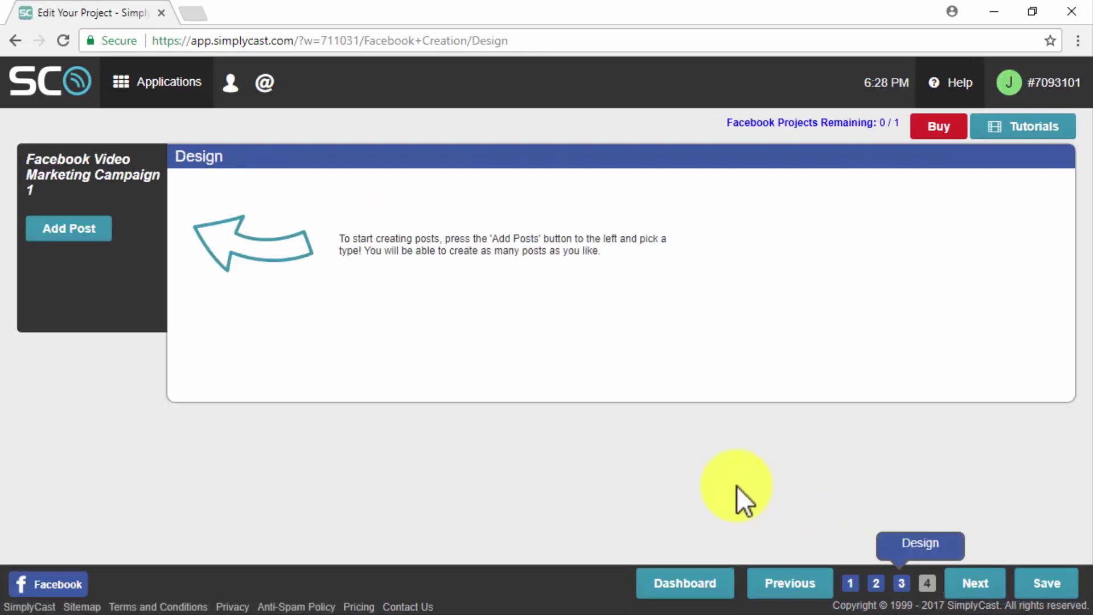
Add a link post titled 'Taking care and other tips' with its message and link
{"action": "left_click", "coordinate": [71, 237]}
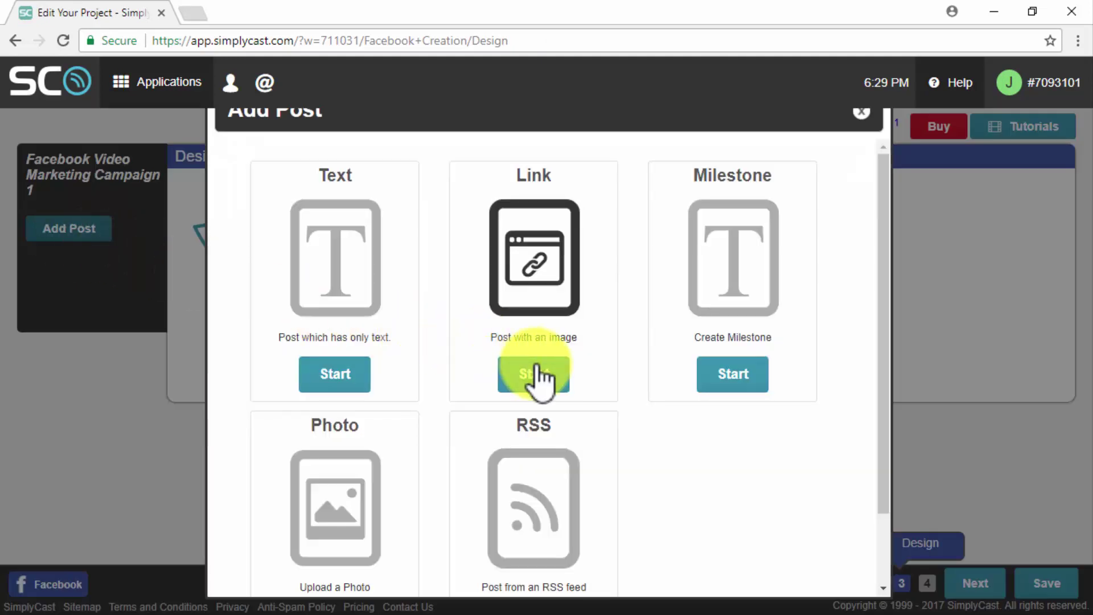
{"action": "left_click", "coordinate": [536, 376]}
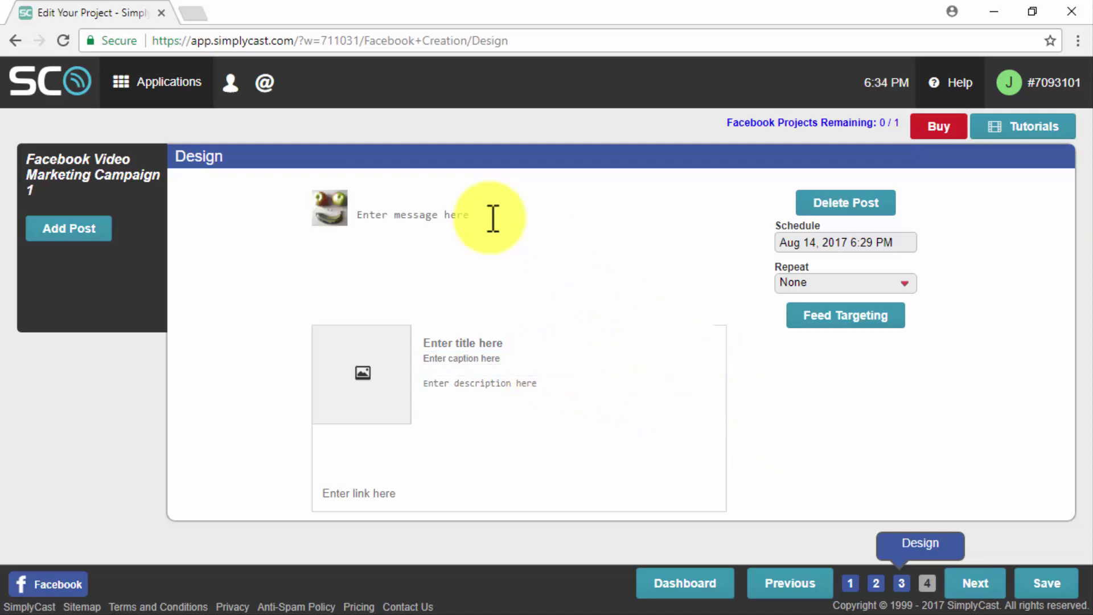
{"action": "left_click", "coordinate": [483, 215]}
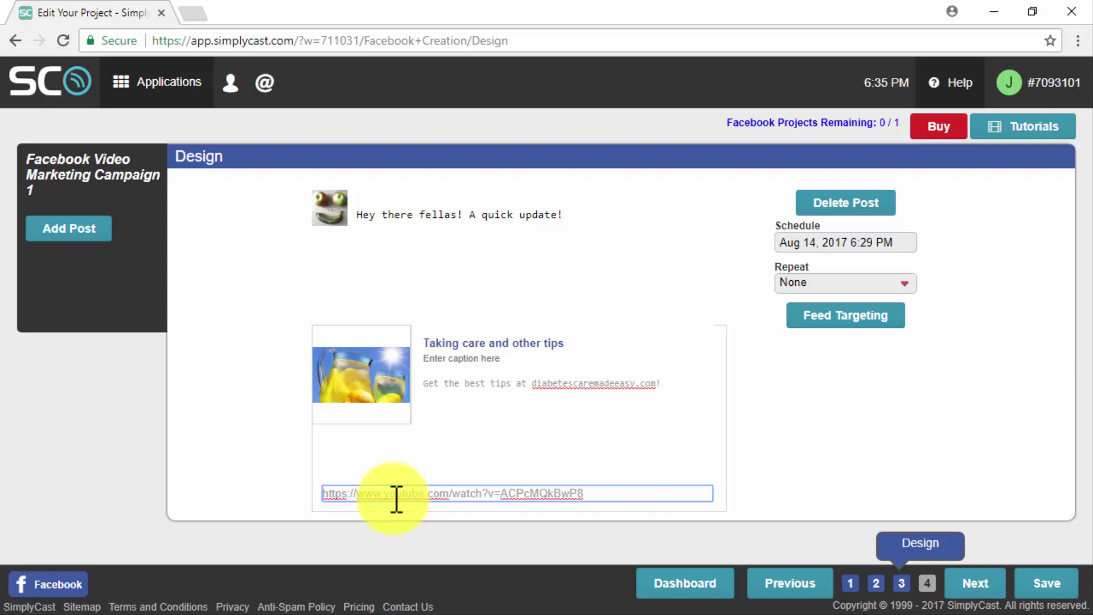
Schedule the post for Aug 15, 2017 2:29 PM, repeating weekly
{"action": "left_click", "coordinate": [889, 241]}
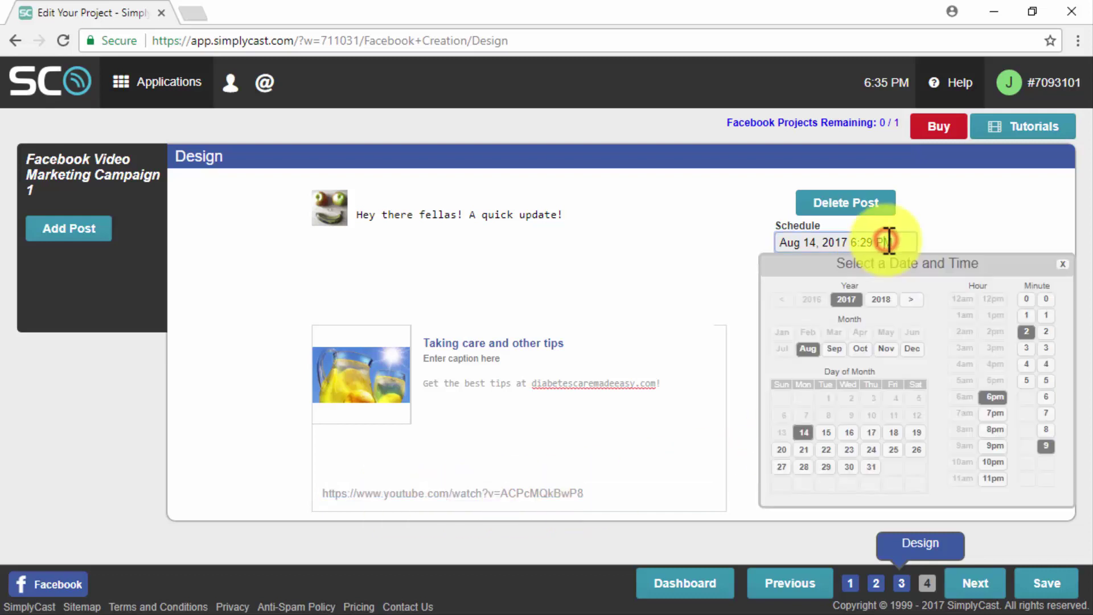
{"action": "left_click", "coordinate": [826, 431]}
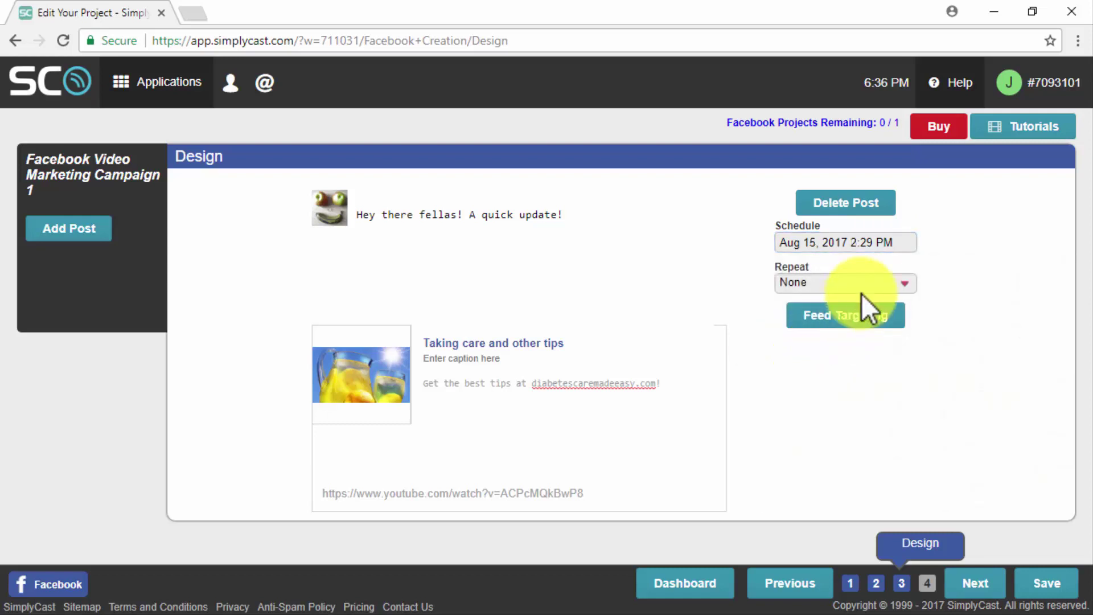
{"action": "left_click", "coordinate": [870, 281]}
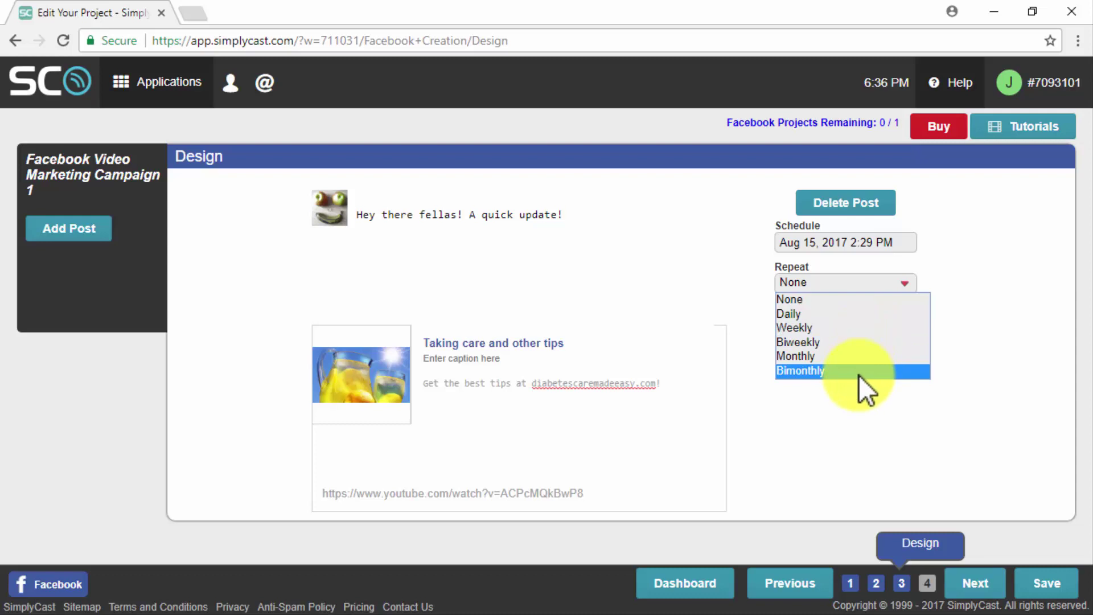
{"action": "left_click", "coordinate": [862, 333]}
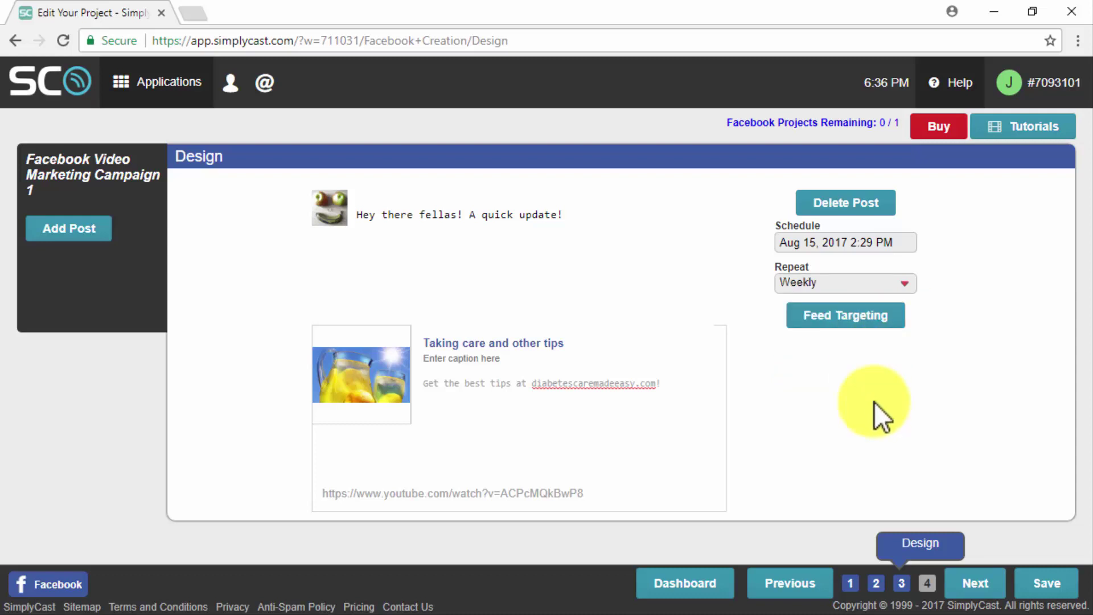
Advance the campaign to its Review Checklist
{"action": "left_click", "coordinate": [976, 584]}
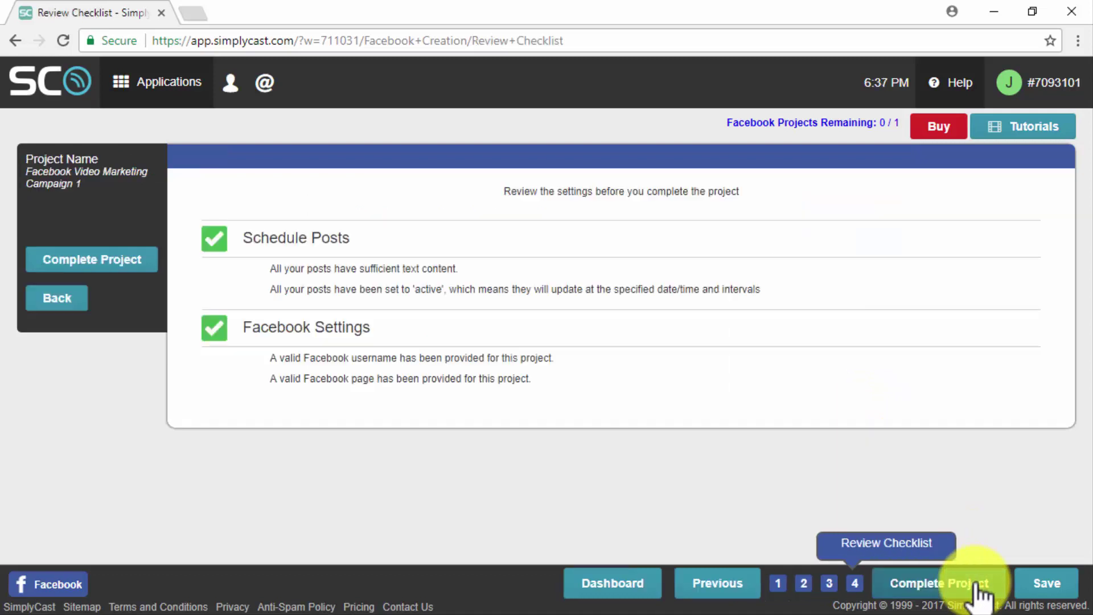